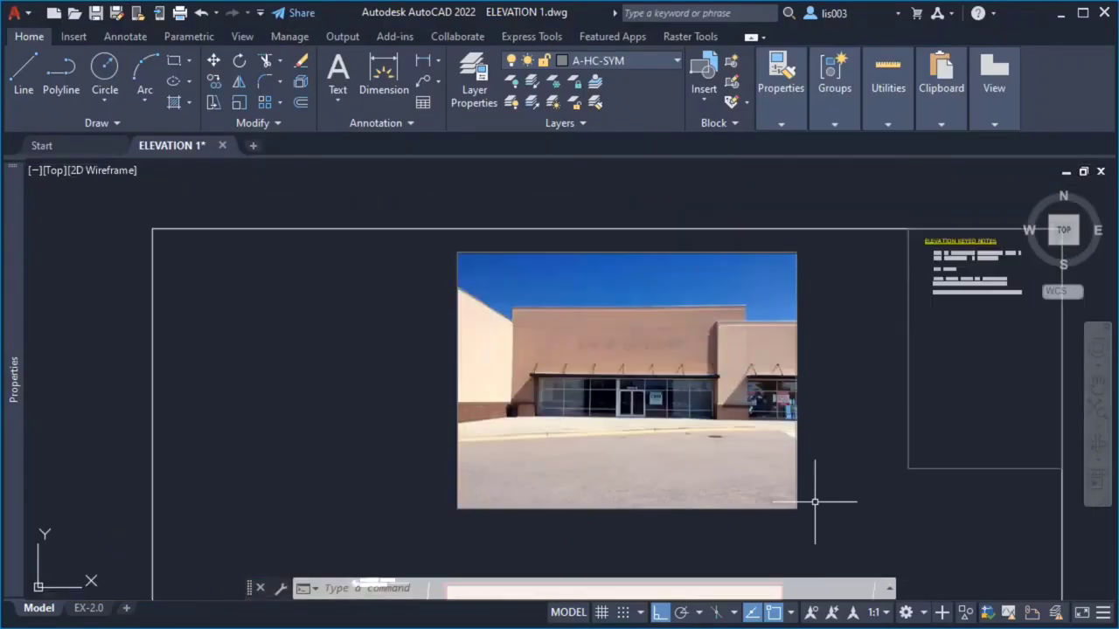
Step: Pan and zoom to frame the storefront elevation
middle_click_drag(815, 501, 800, 250)
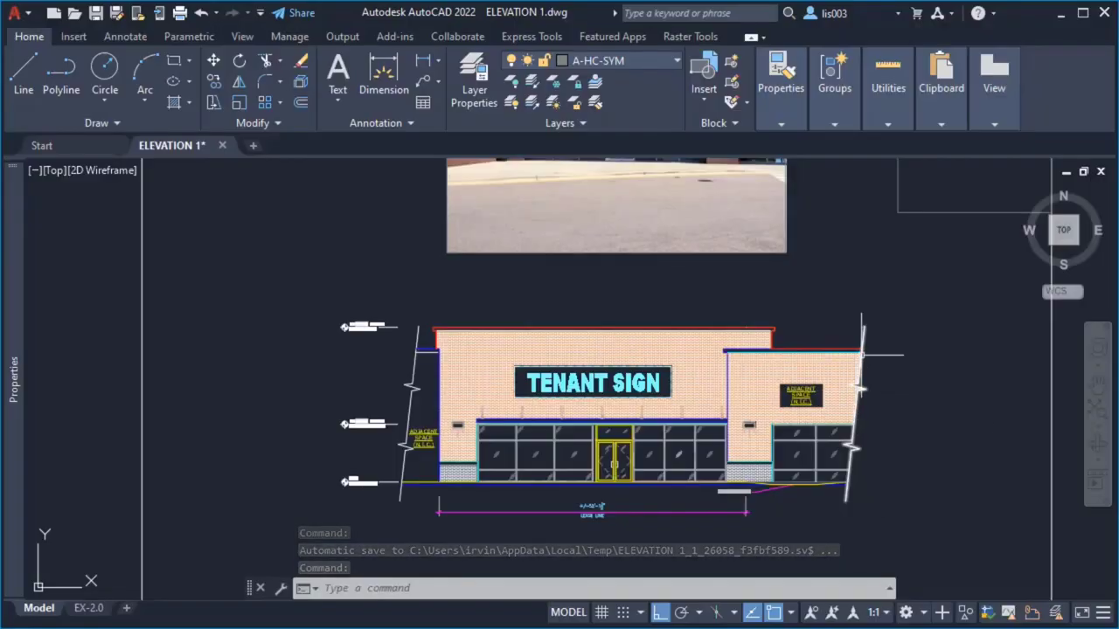
scroll(857, 316, "up", 2)
middle_click_drag(849, 312, 853, 404)
Step: Run MLEADERSTYLE, correcting the mistyped entries, to open the Multileader Style Manager
type("MT")
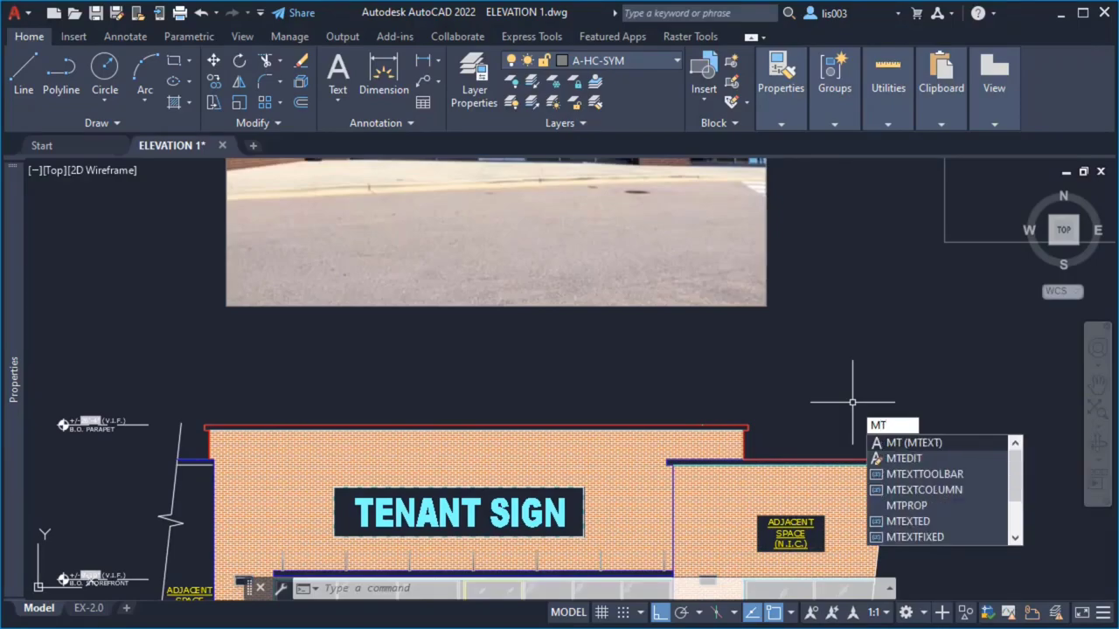
key("BackSpace")
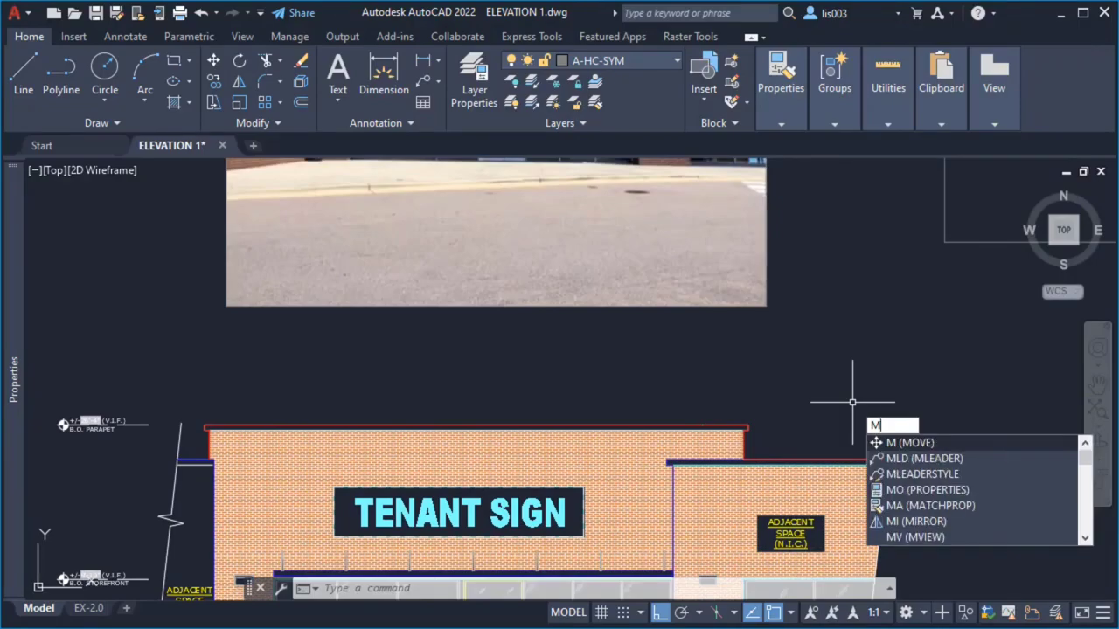
type("ML")
key("Escape")
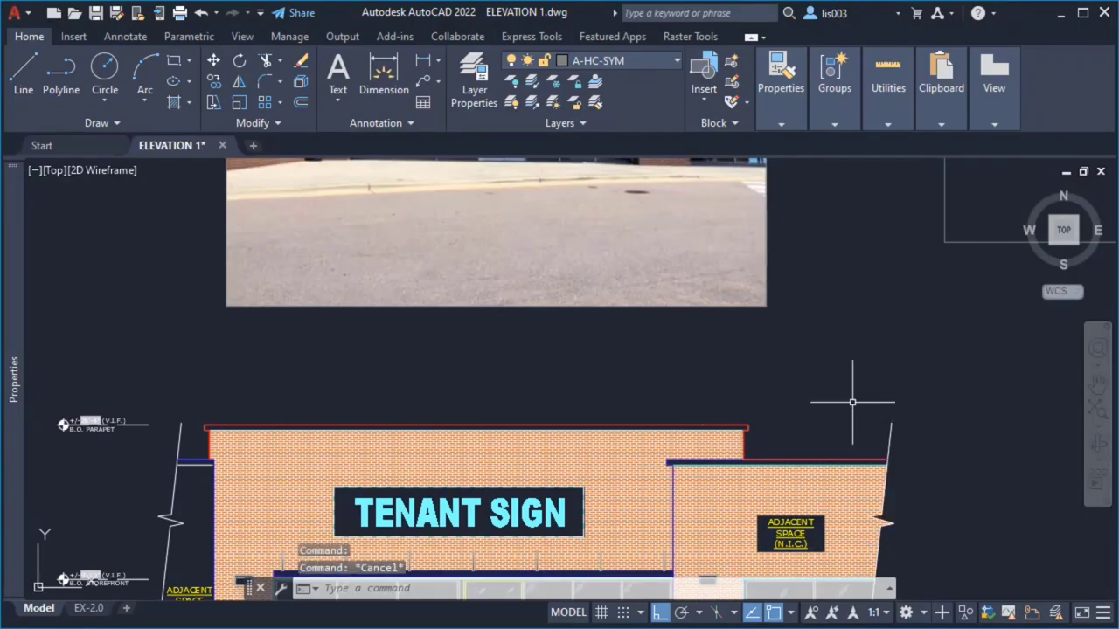
type("MLEADERSTYLE")
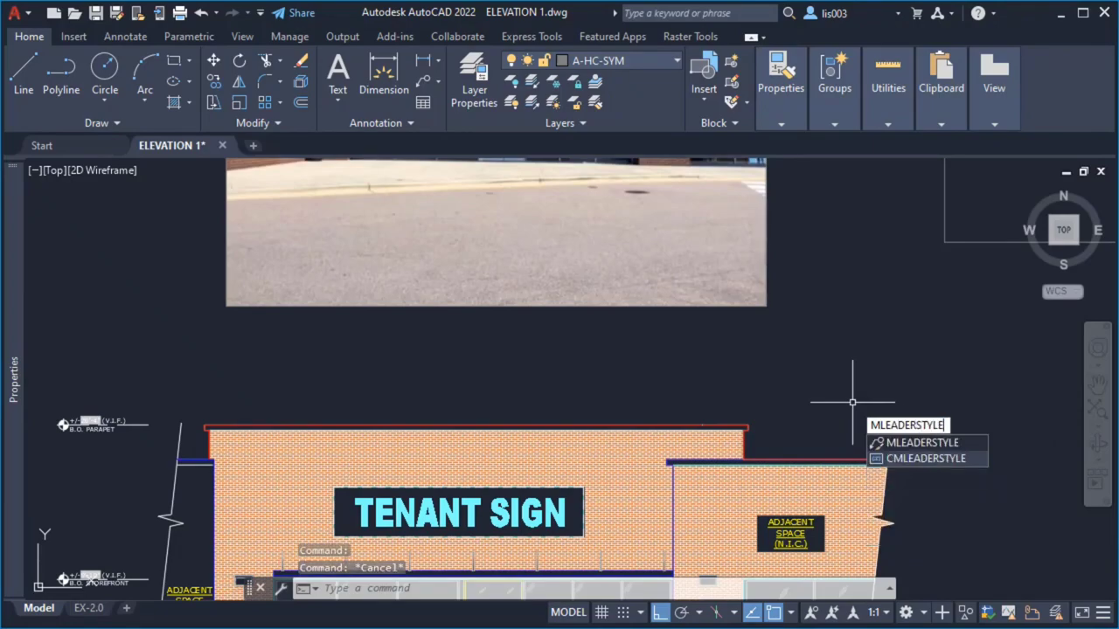
key("Return")
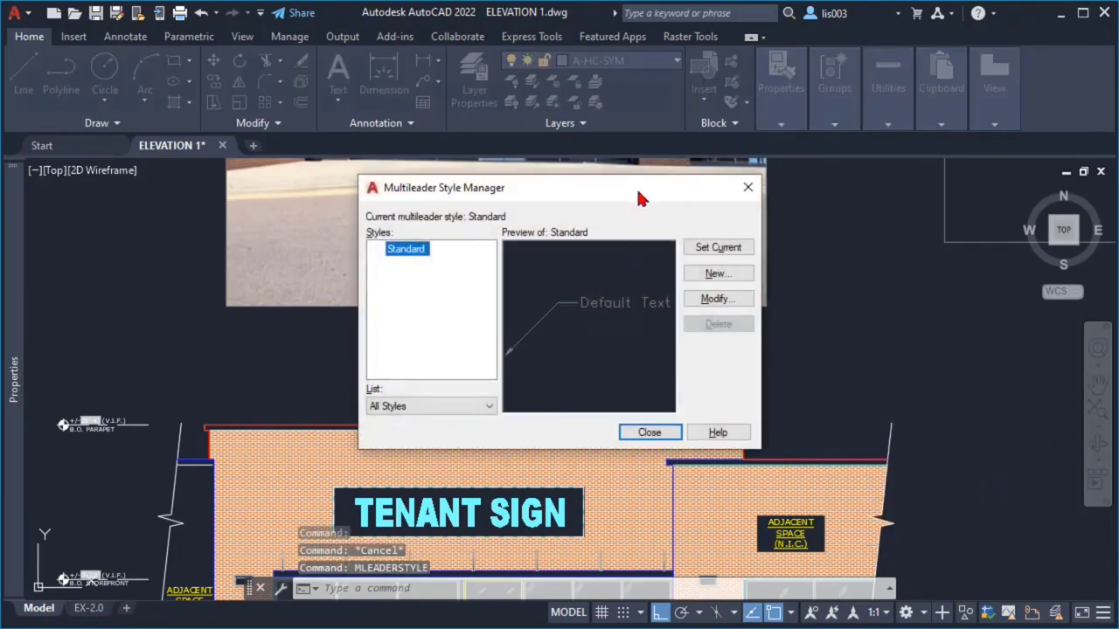
Step: Move the Style Manager aside and start a new style copied from Standard
left_click_drag(638, 200, 789, 246)
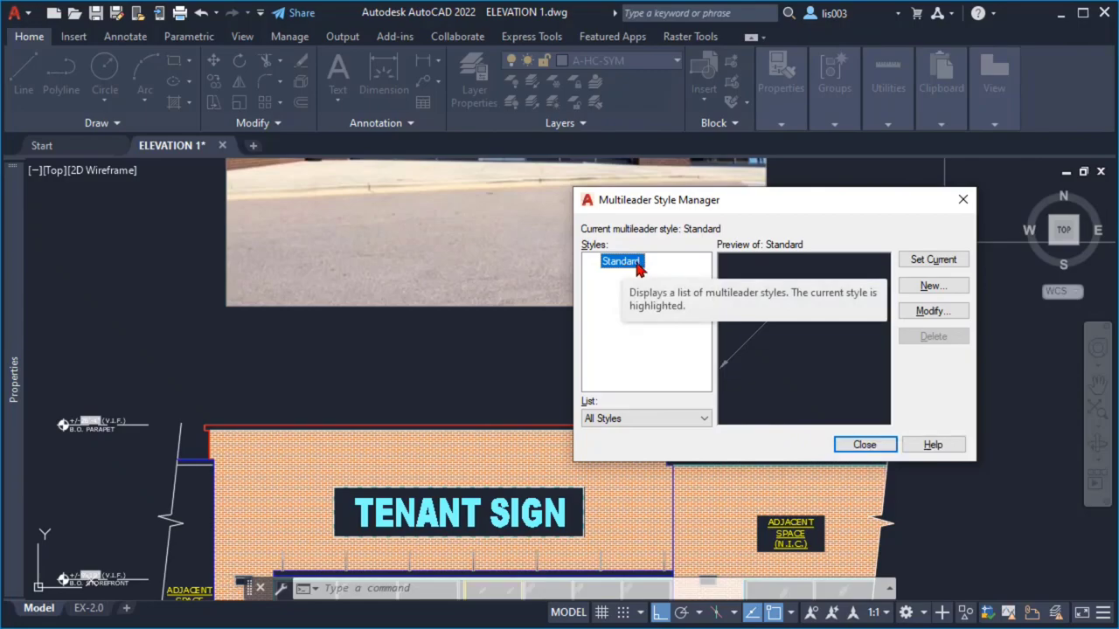
left_click(932, 287)
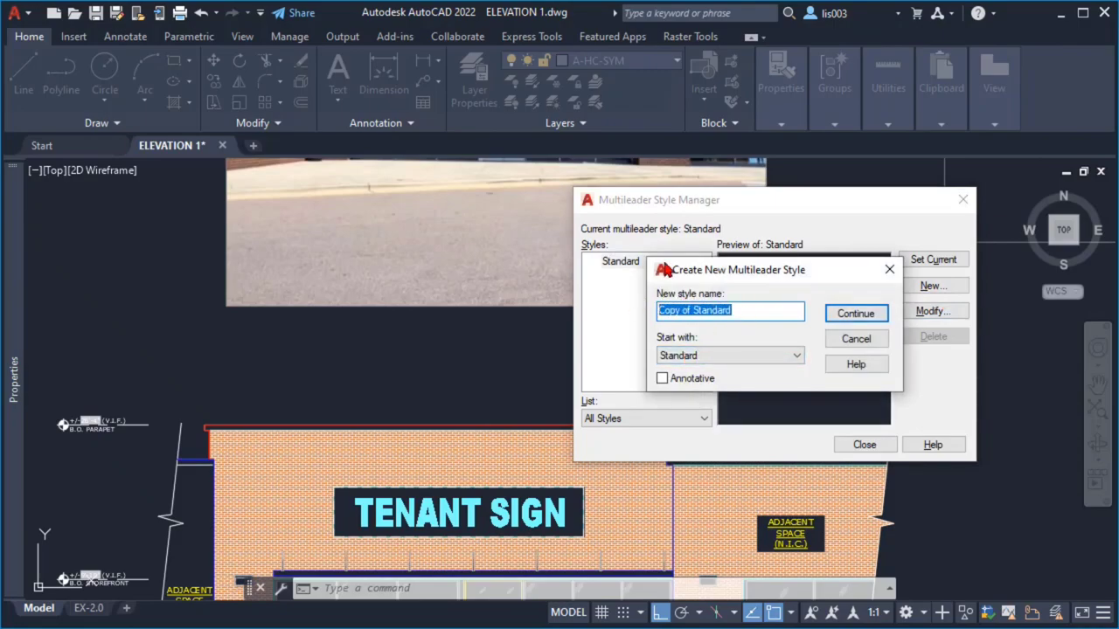
Step: Name the new style KEYNOTES-HEXAGON and continue to its Modify Multileader Style settings
key("BackSpace")
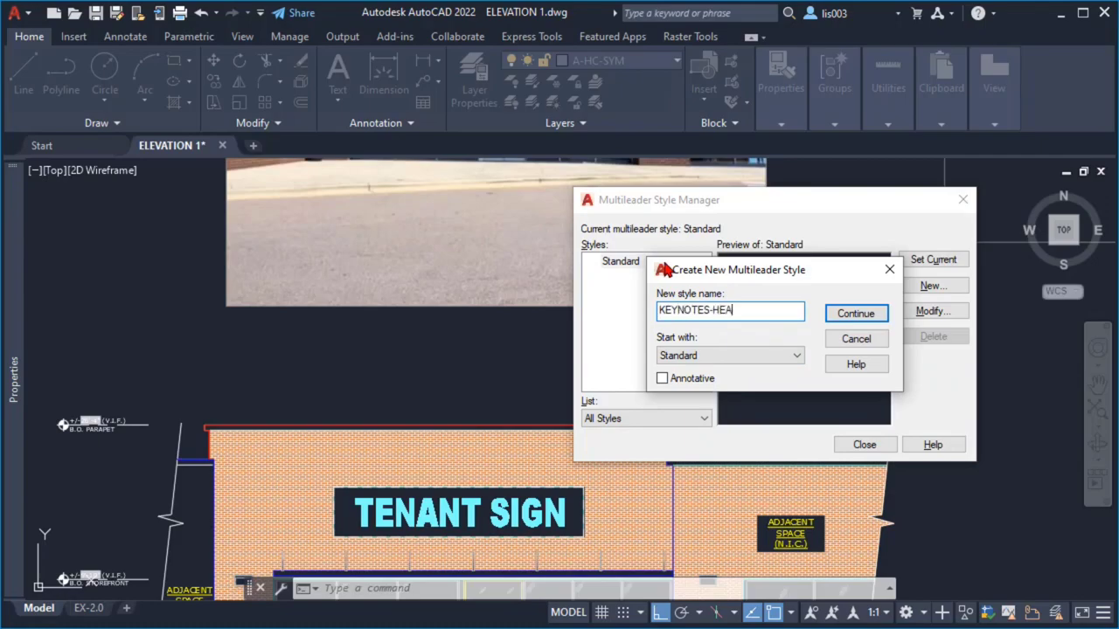
type("KEYNOTES-HEXA")
left_click(856, 314)
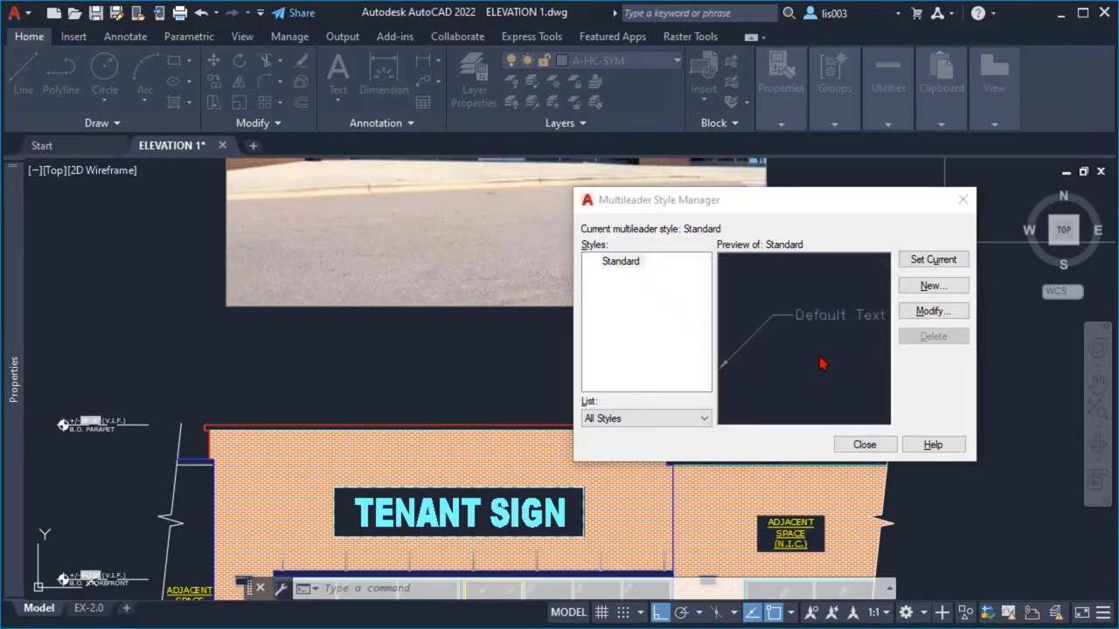
Step: Change the style's multileader type from Mtext to Block with the Hexagon source block
left_click_drag(685, 113, 870, 118)
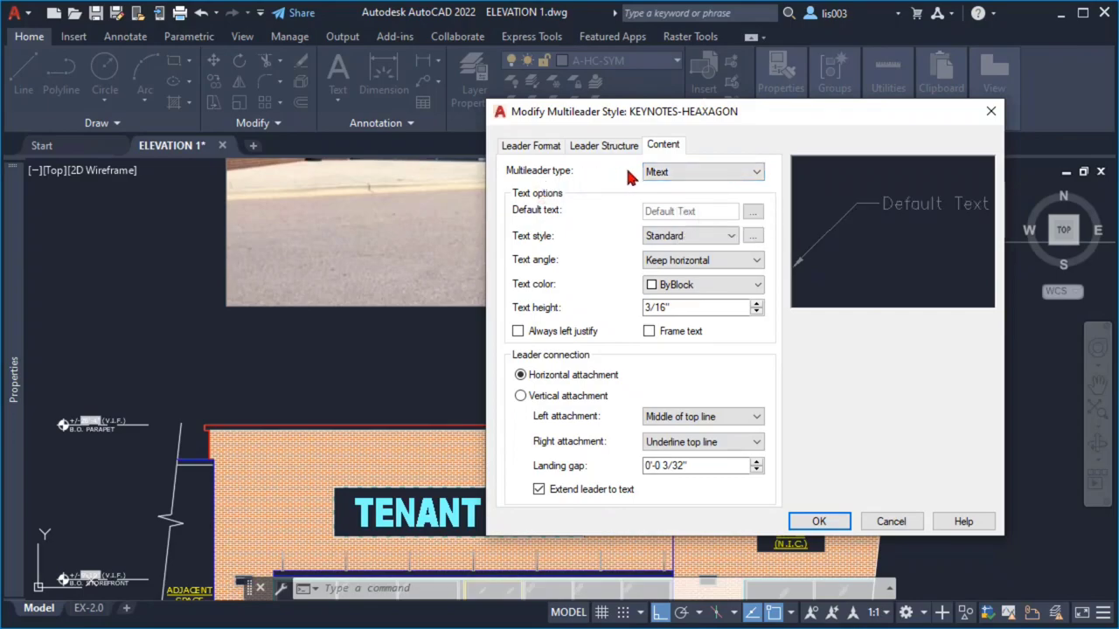
left_click(679, 172)
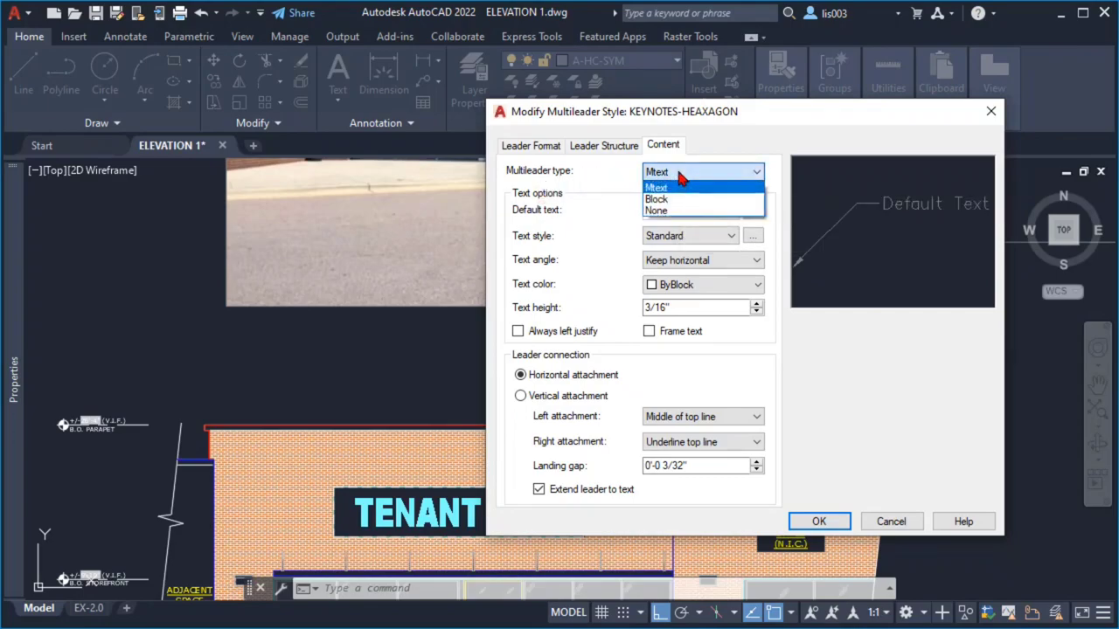
left_click(673, 200)
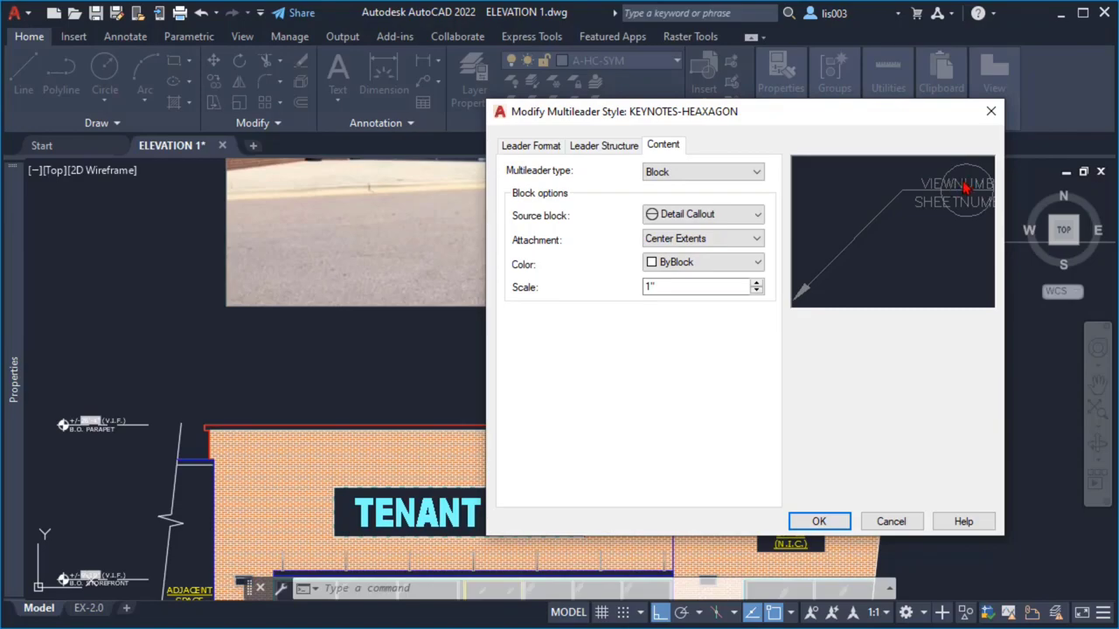
left_click(705, 221)
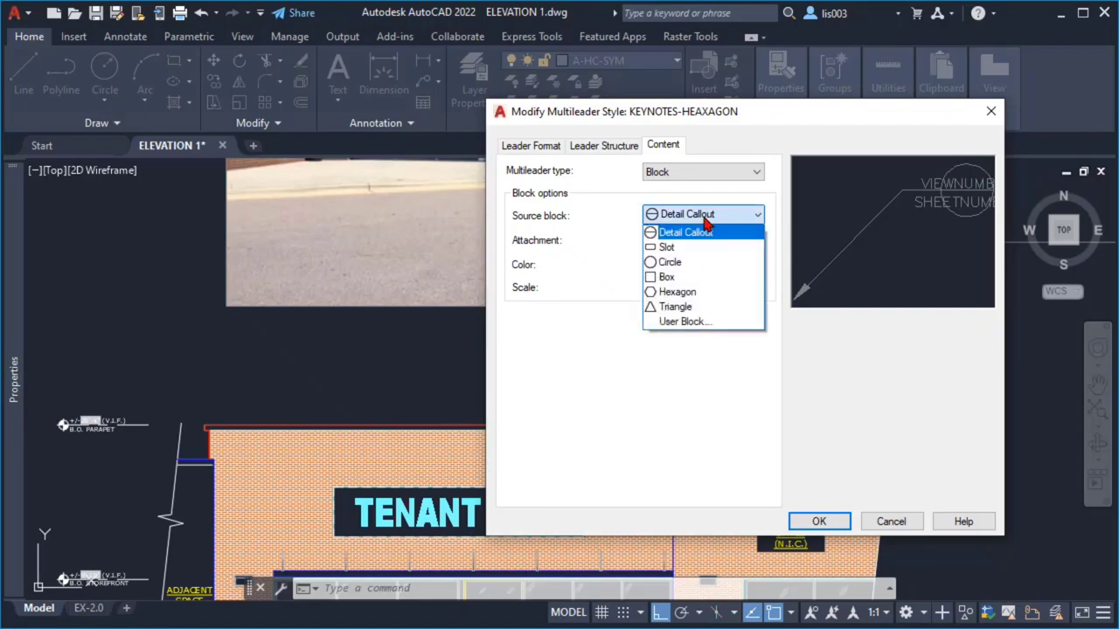
left_click(700, 293)
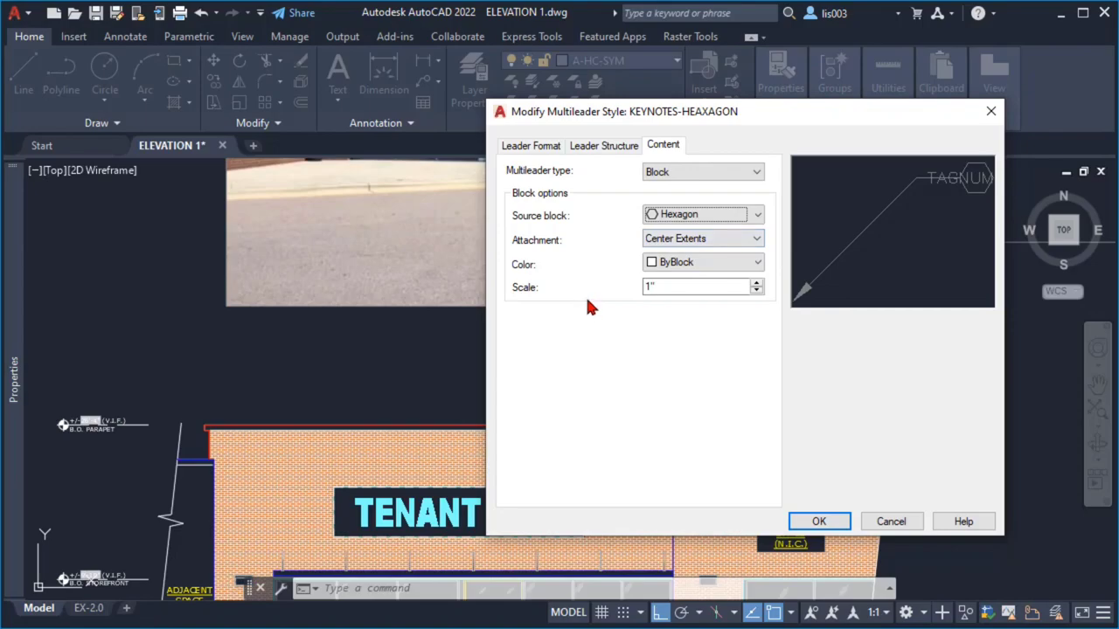
left_click(616, 149)
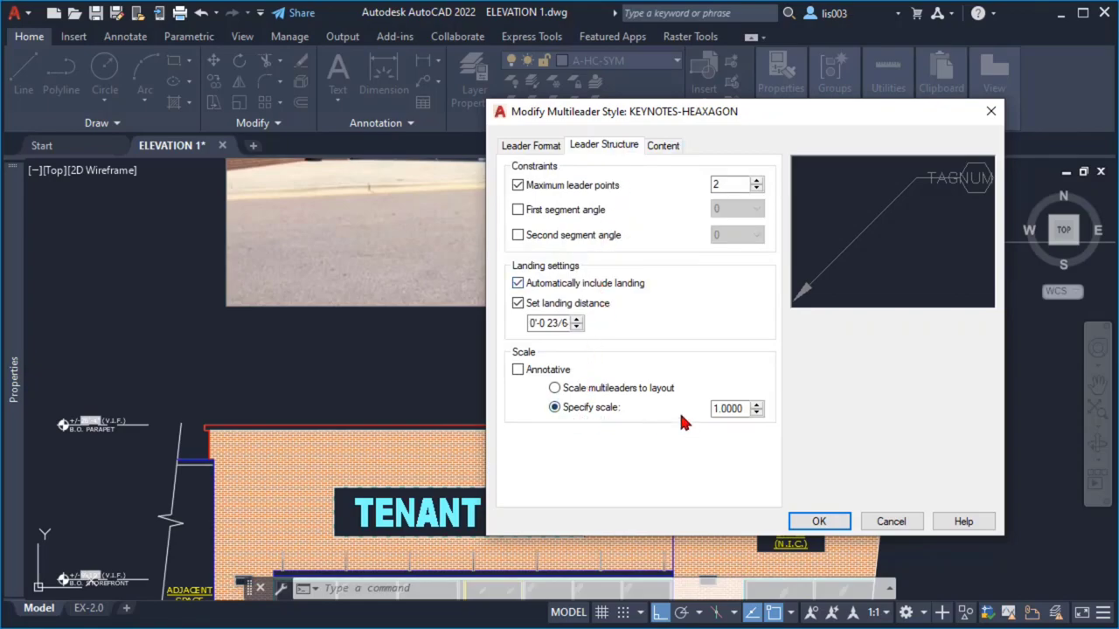
Step: Check the 3/16" arrowhead size on Leader Format and bring up the Scale Factors PDF
left_click(541, 152)
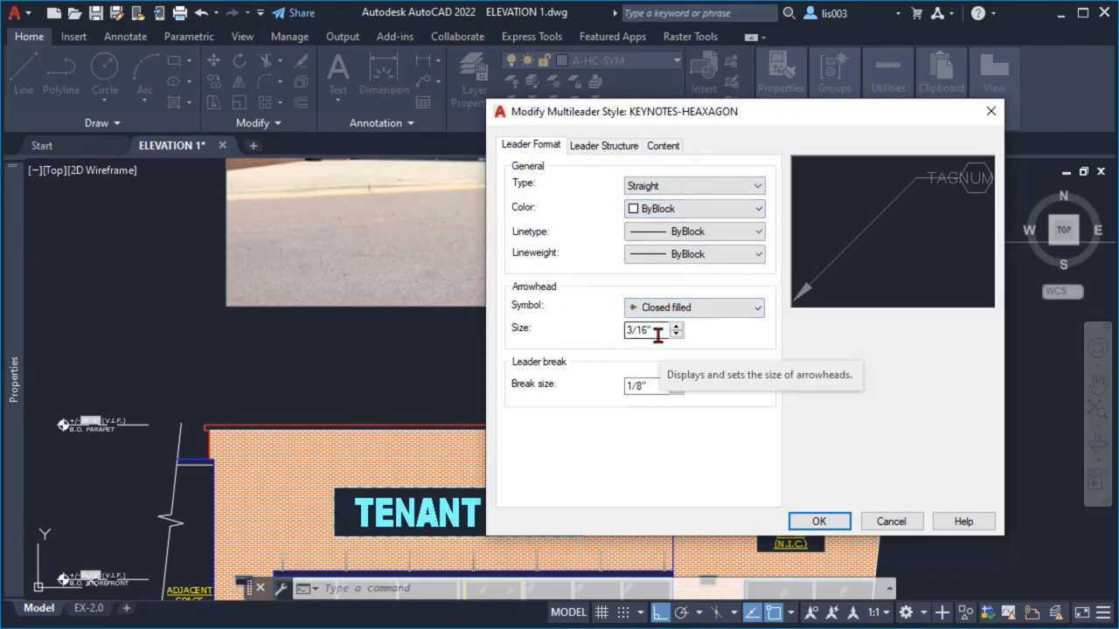
left_click_drag(657, 337, 633, 337)
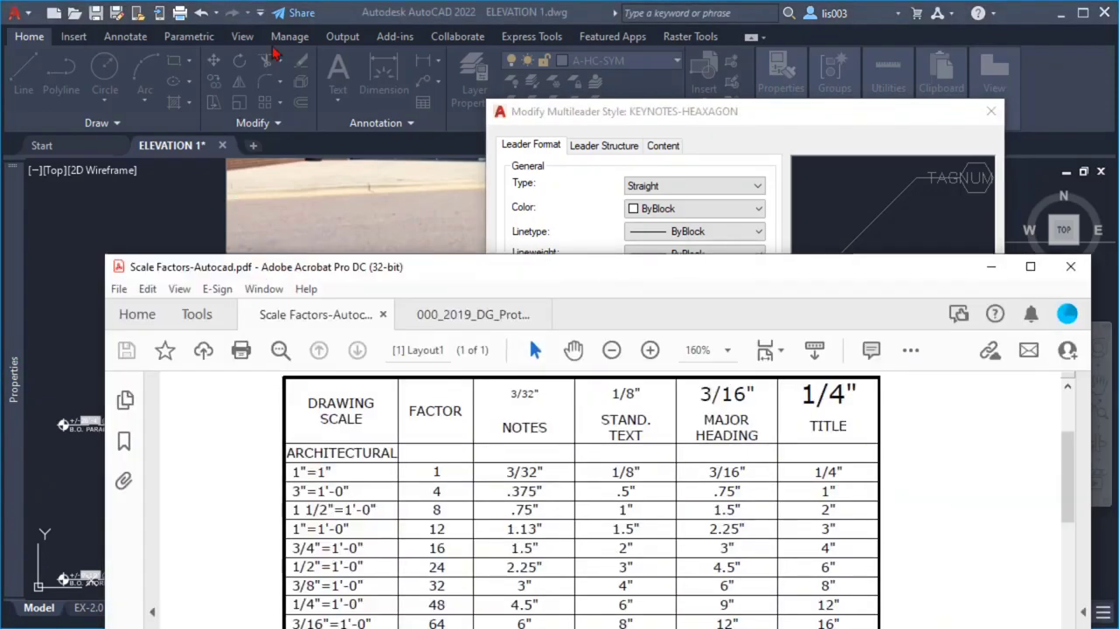
left_click_drag(688, 284, 641, 35)
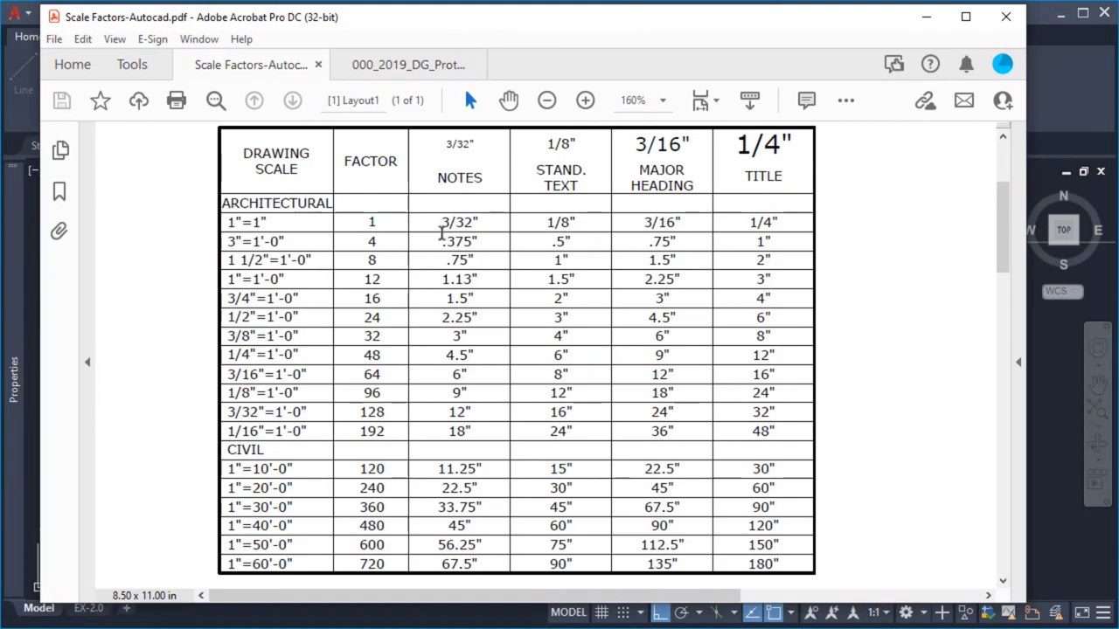
Step: Look up the 1"=1" sizes, 3/32" notes and 1/8" standard text, then return to AutoCAD
double_click(443, 226)
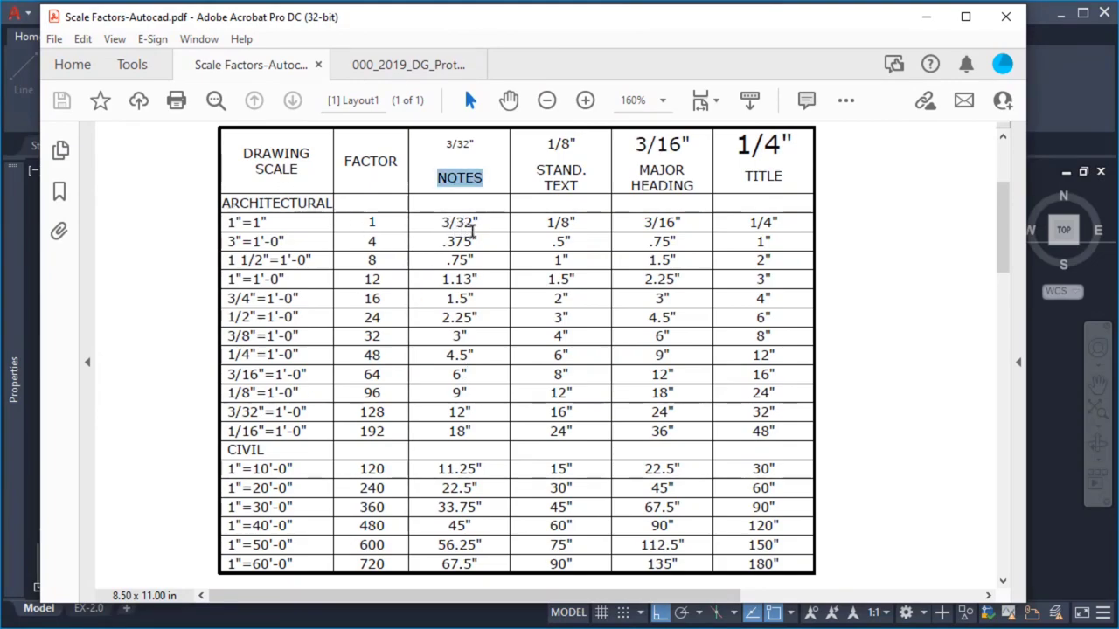
double_click(479, 223)
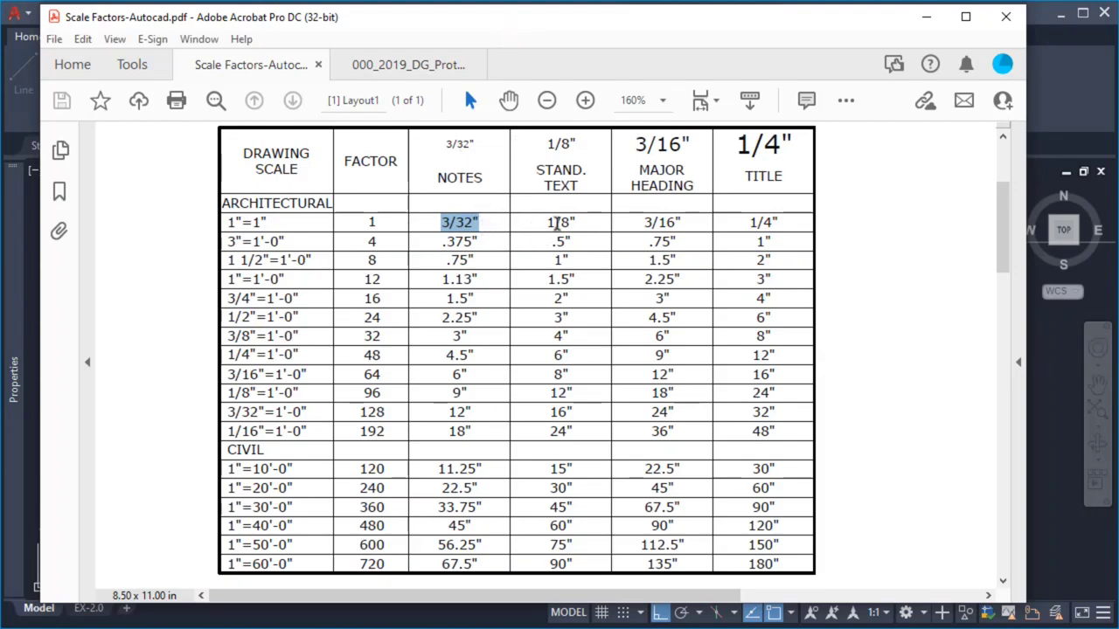
left_click_drag(582, 222, 542, 218)
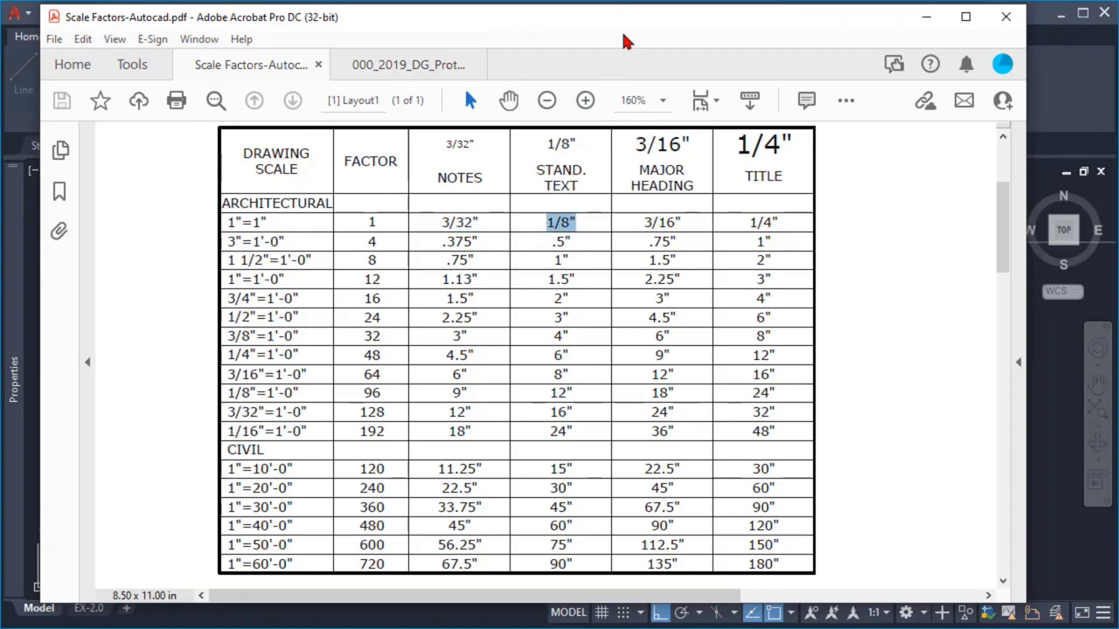
left_click_drag(631, 18, 1065, 112)
key("alt+Tab")
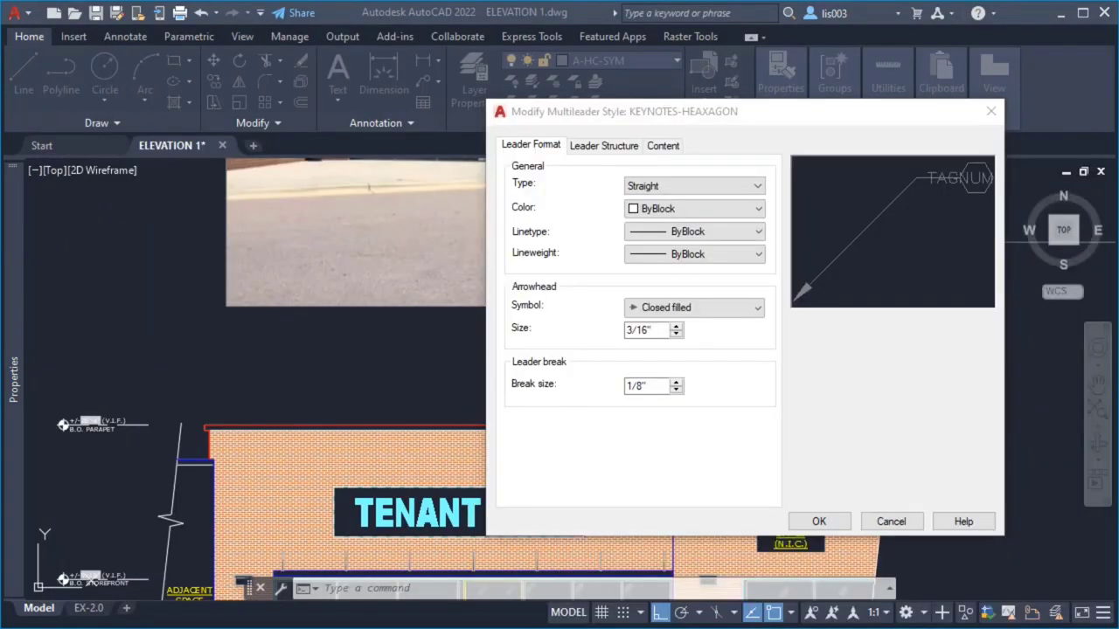
Step: Reduce the style's arrowhead size from 3/16" to 3/32"
left_click(643, 334)
left_click(645, 335)
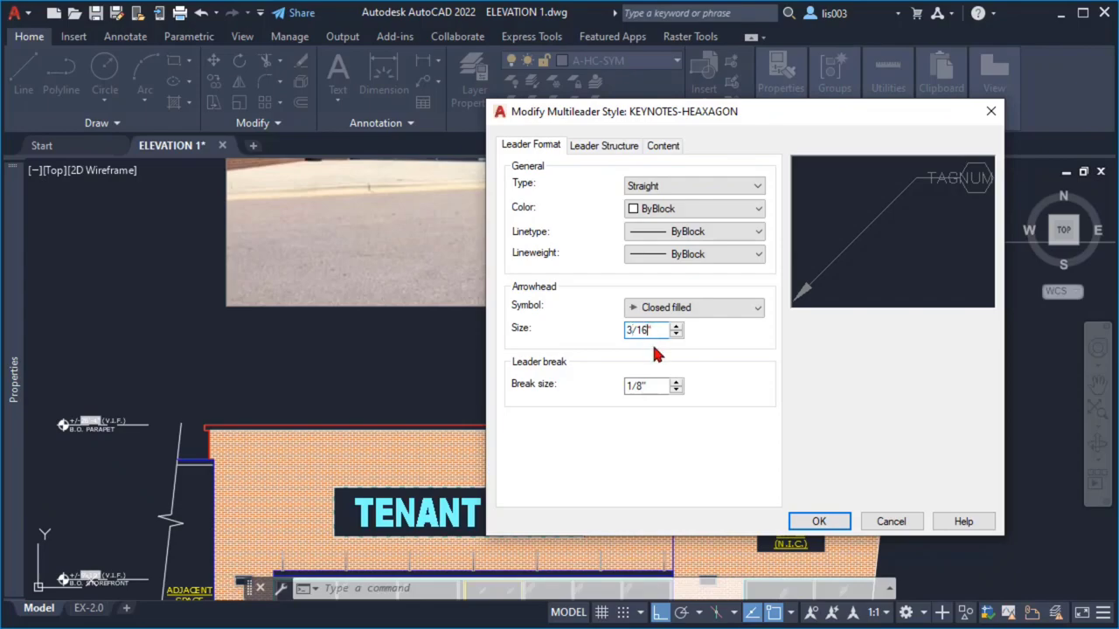
type("32")
key("Tab")
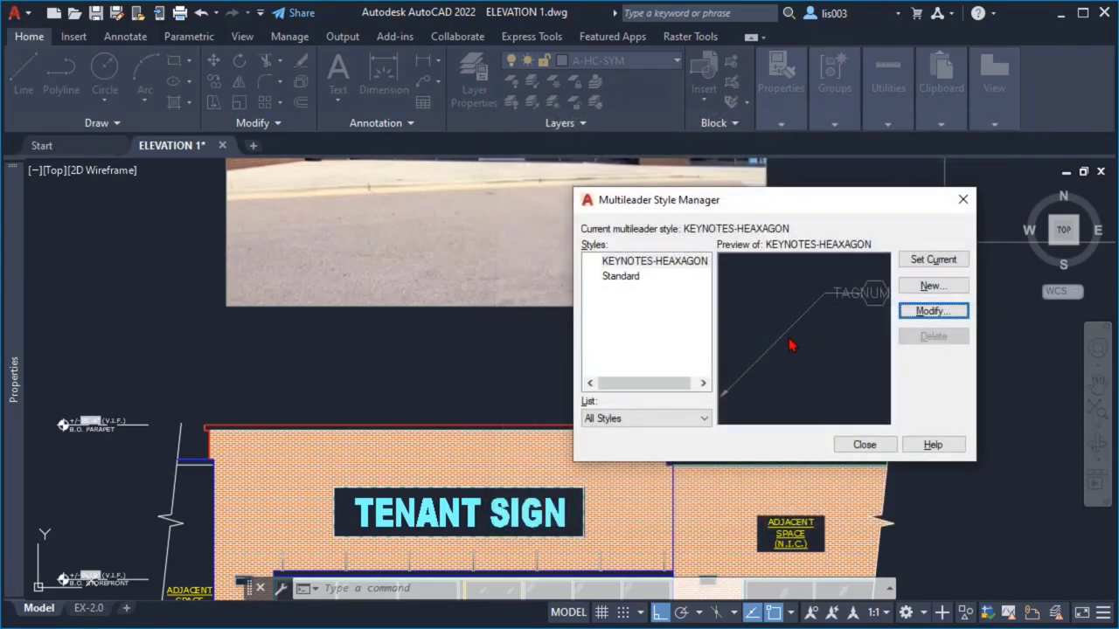
Step: Make KEYNOTES-HEAXAGON the current multileader style and close the manager
left_click(687, 267)
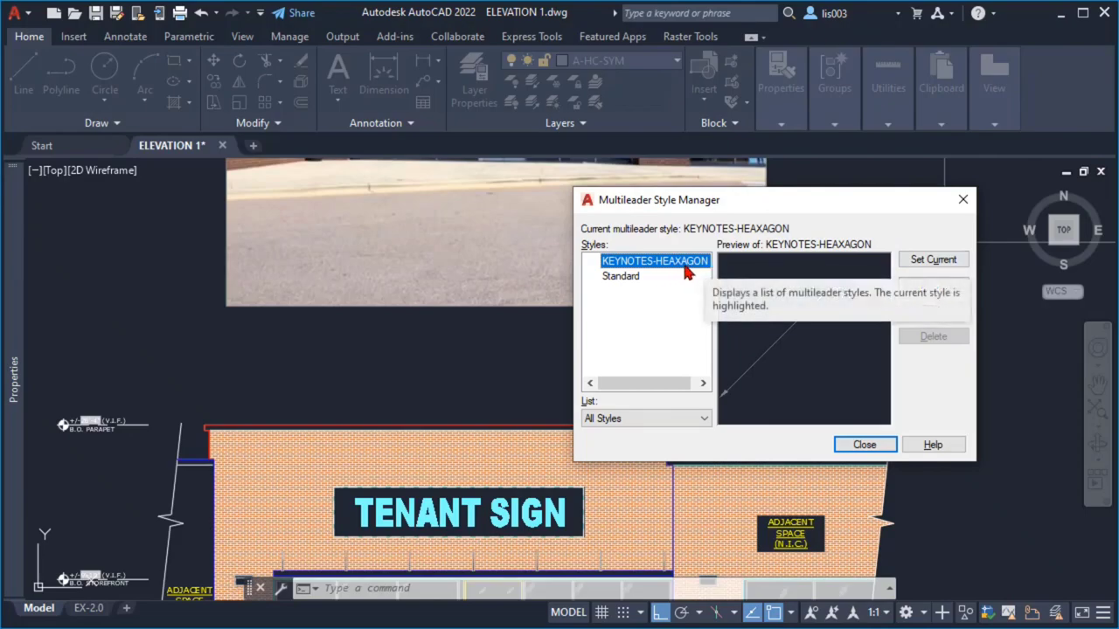
left_click(931, 262)
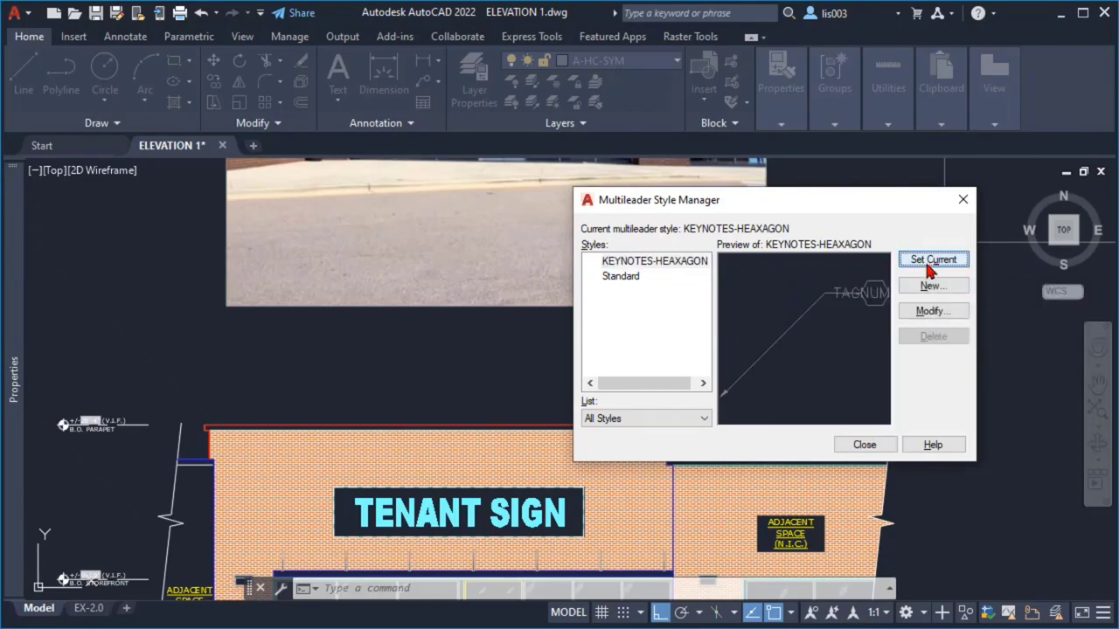
left_click(867, 446)
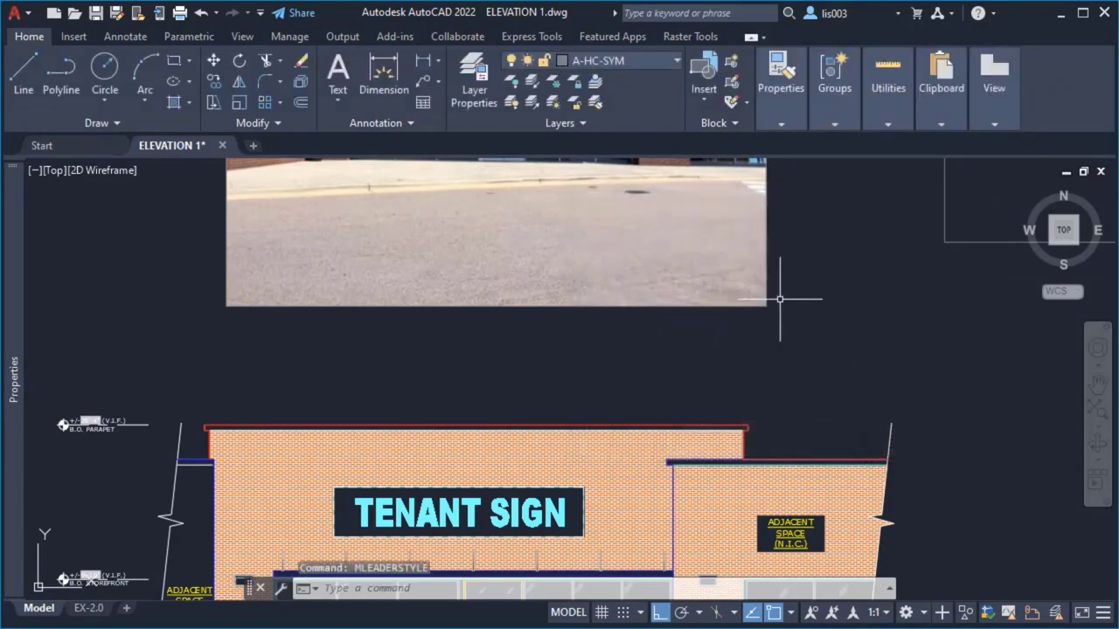
Step: Start MLEADER and center the view on the storefront entry doors
scroll(695, 402, "down", 4)
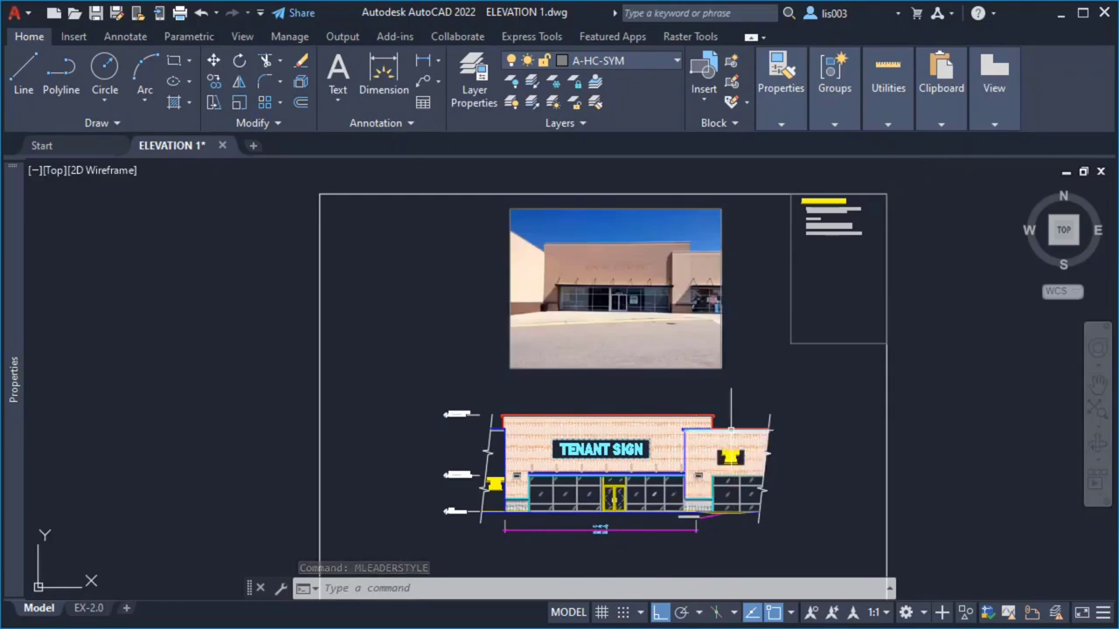
scroll(743, 385, "up", 3)
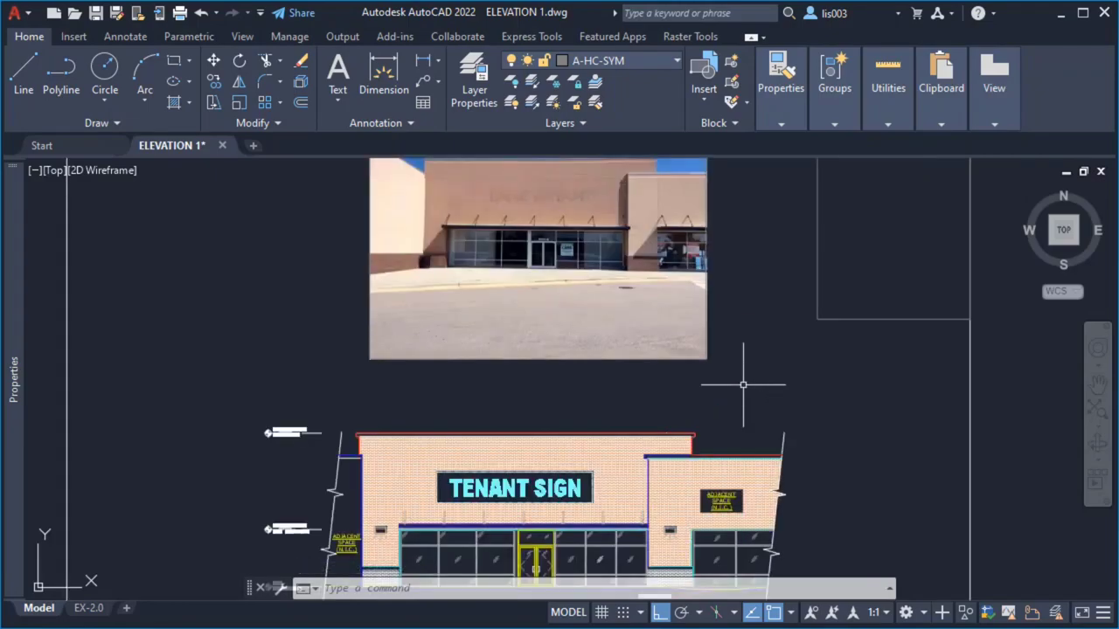
type("M")
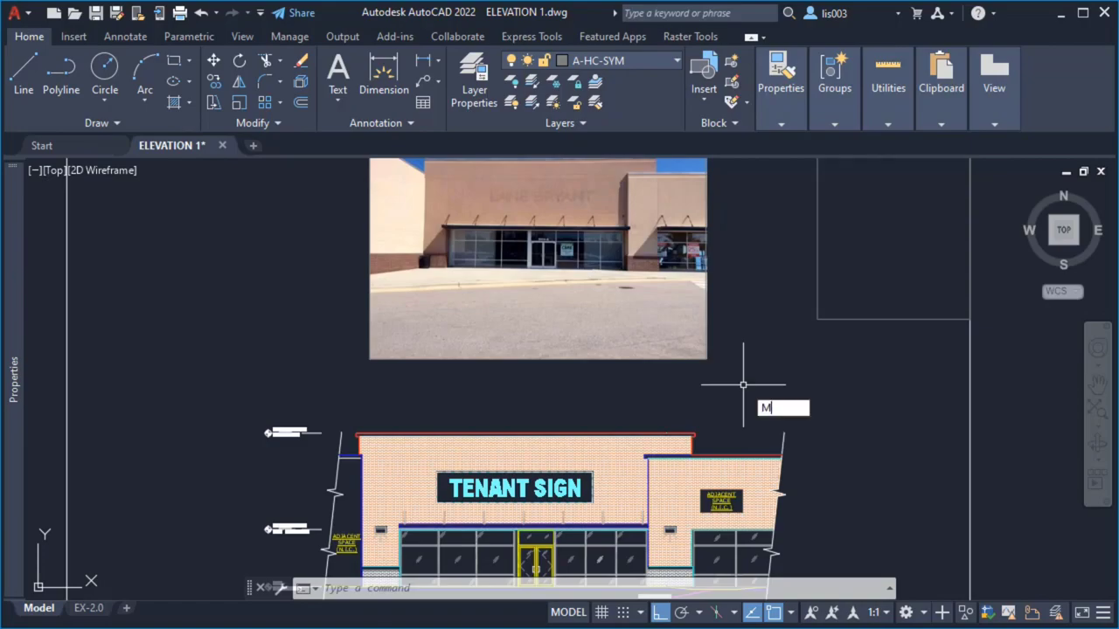
type("LEA")
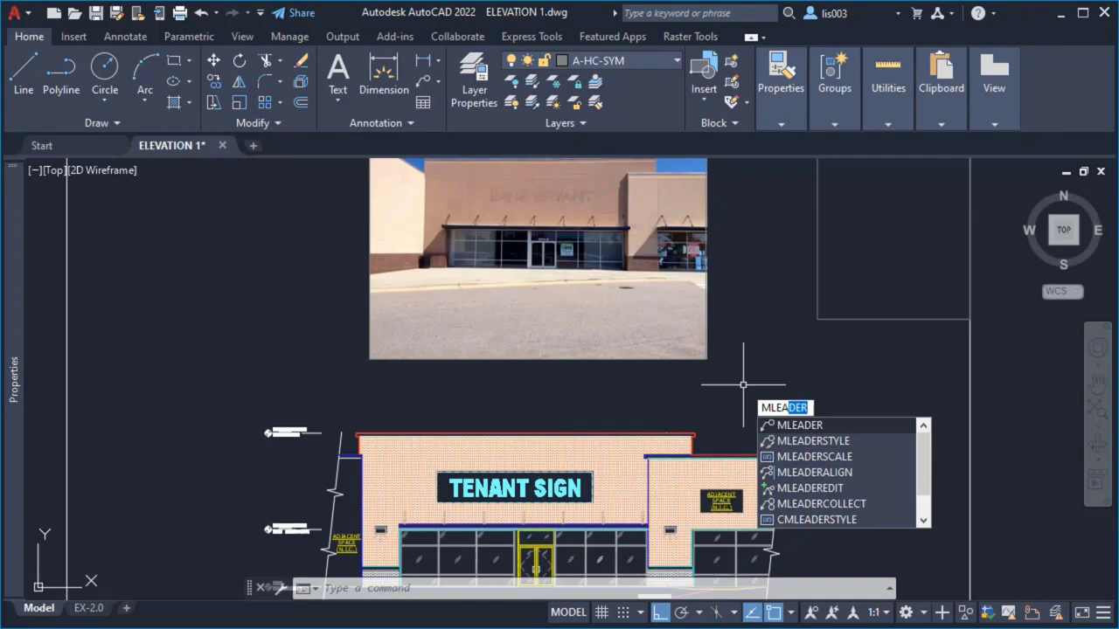
key("Return")
middle_click_drag(743, 375, 695, 347)
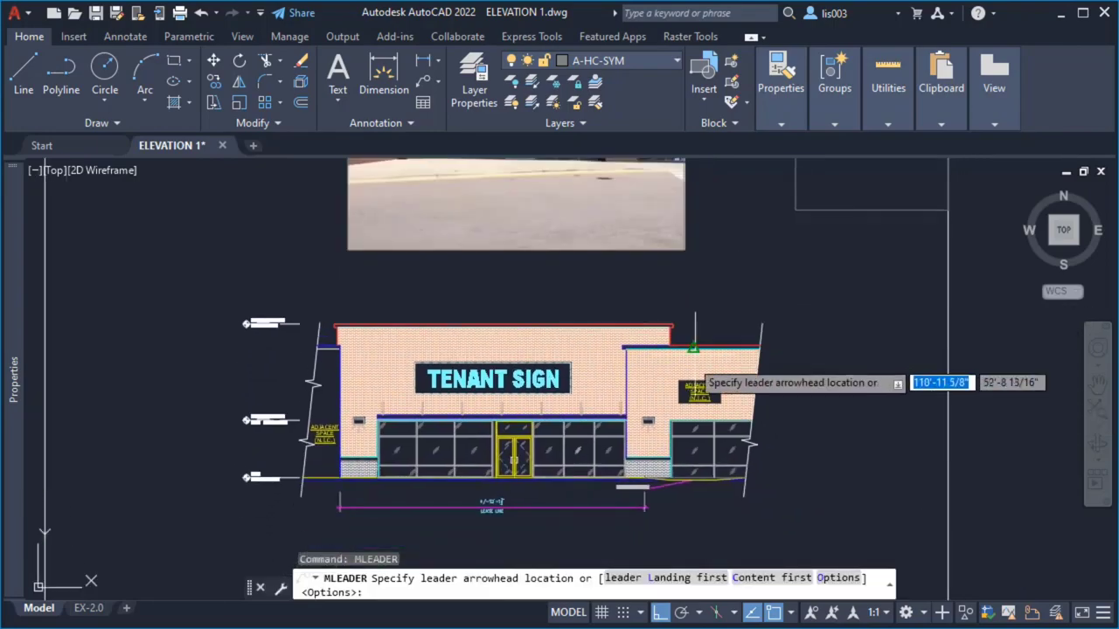
scroll(577, 461, "down", 2)
middle_click_drag(725, 249, 698, 330)
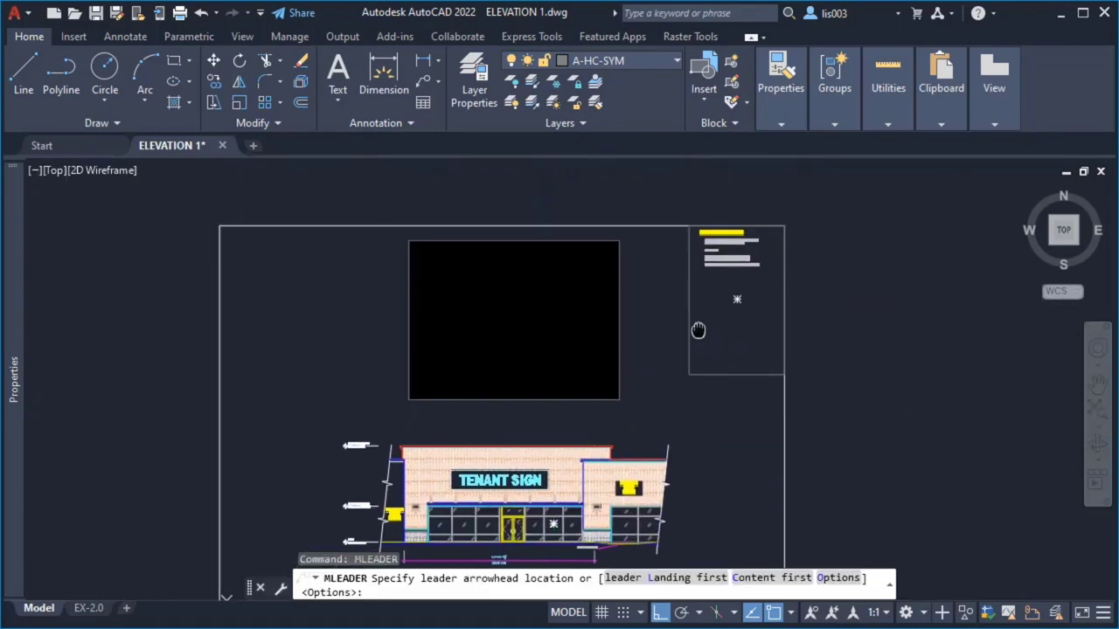
scroll(717, 245, "up", 6)
middle_click_drag(714, 253, 636, 336)
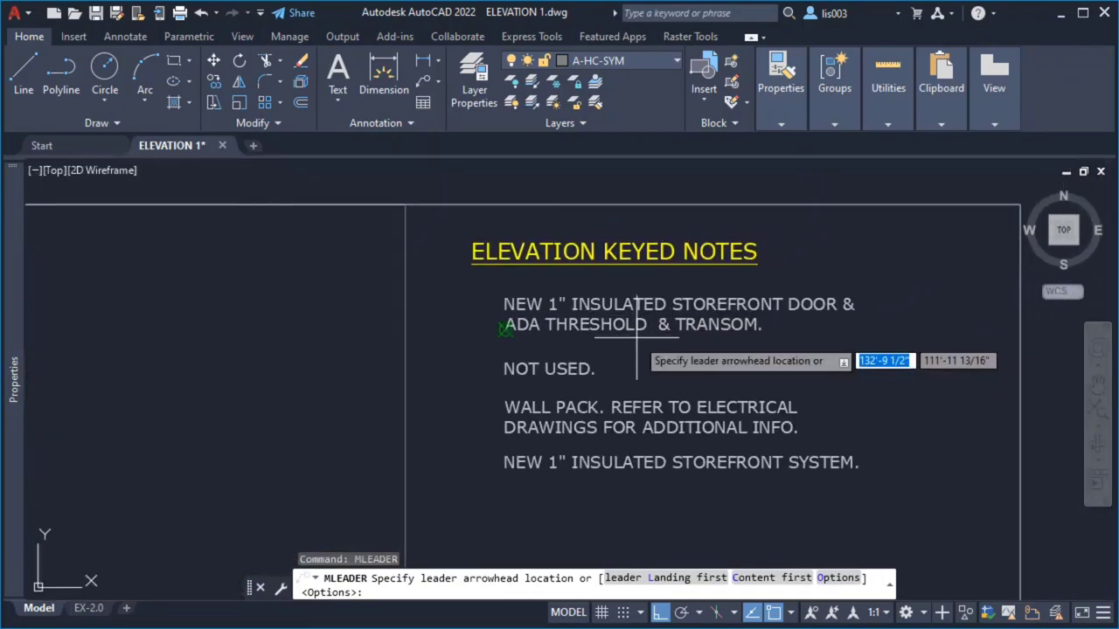
scroll(647, 336, "up", 2)
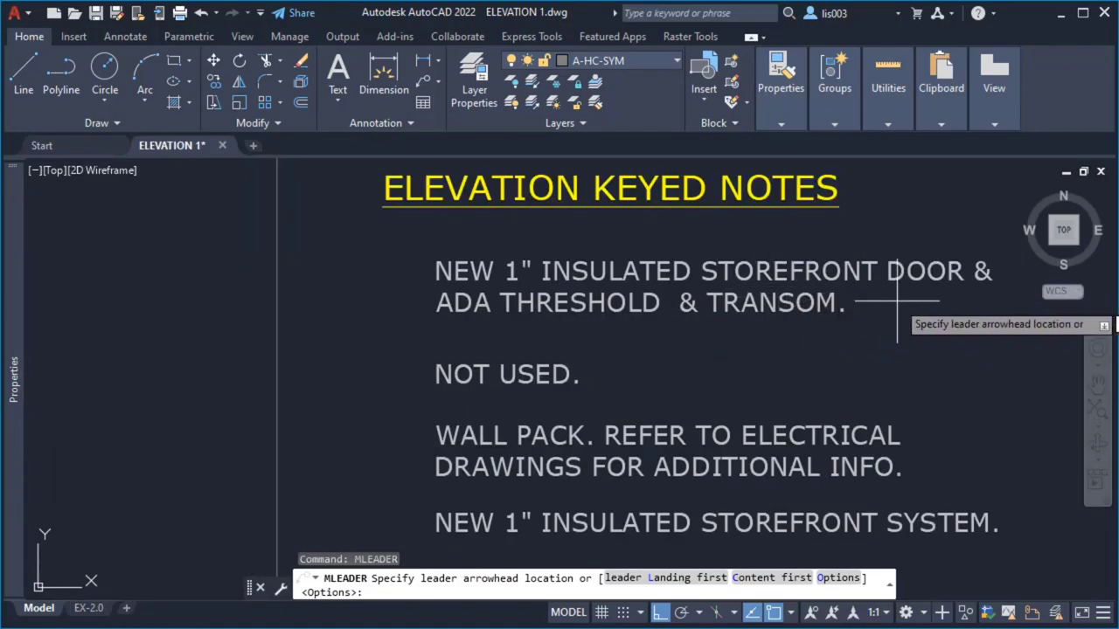
scroll(976, 256, "down", 4)
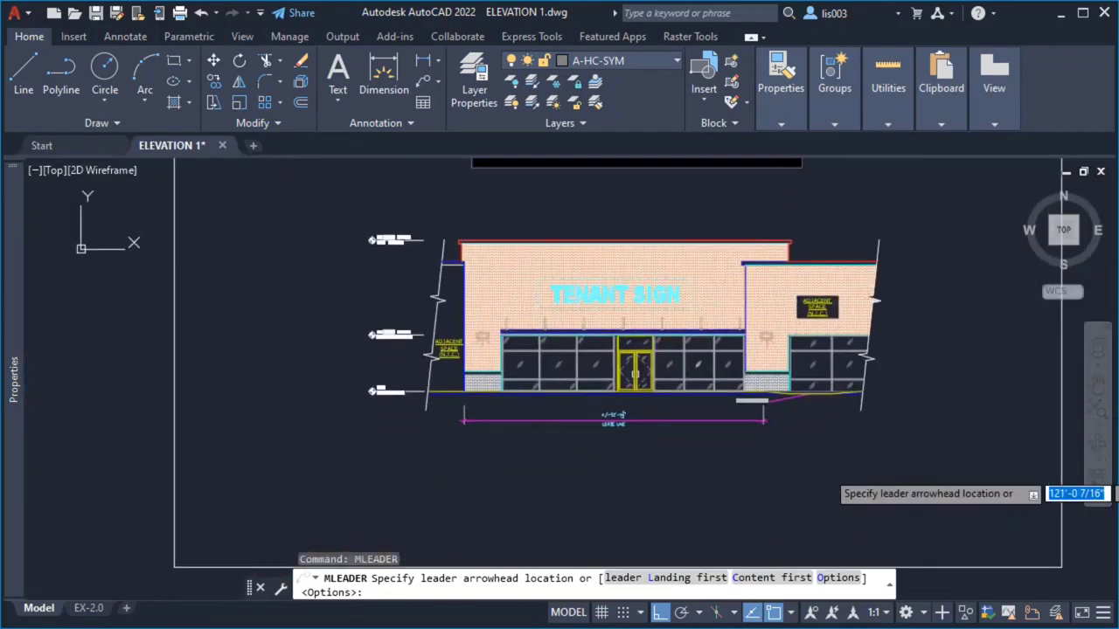
scroll(649, 415, "up", 5)
middle_click_drag(685, 374, 612, 429)
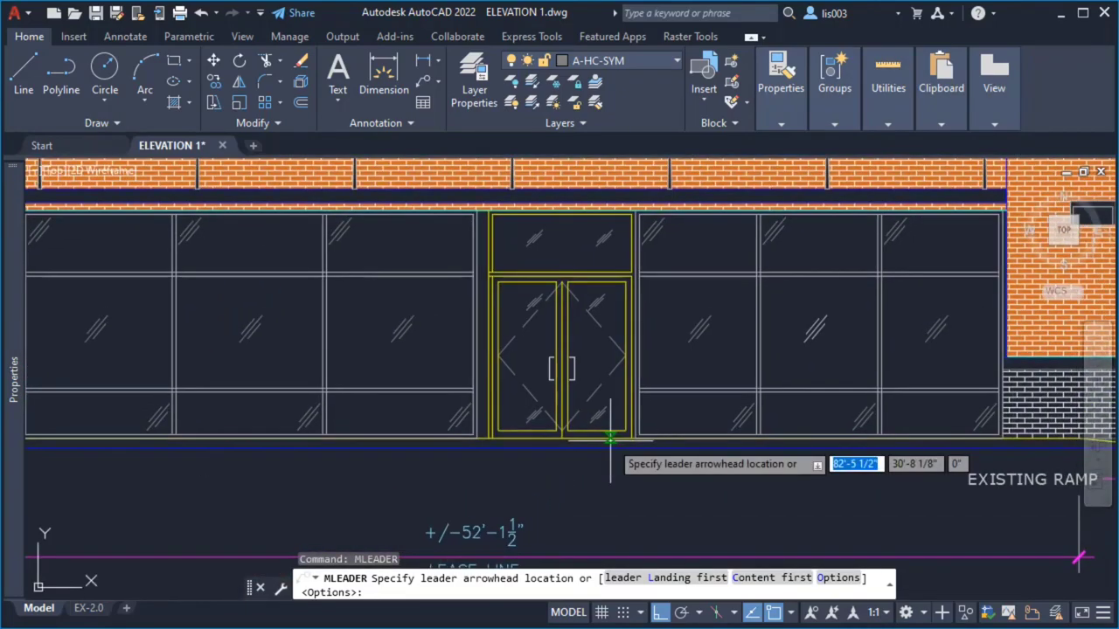
scroll(573, 463, "up", 4)
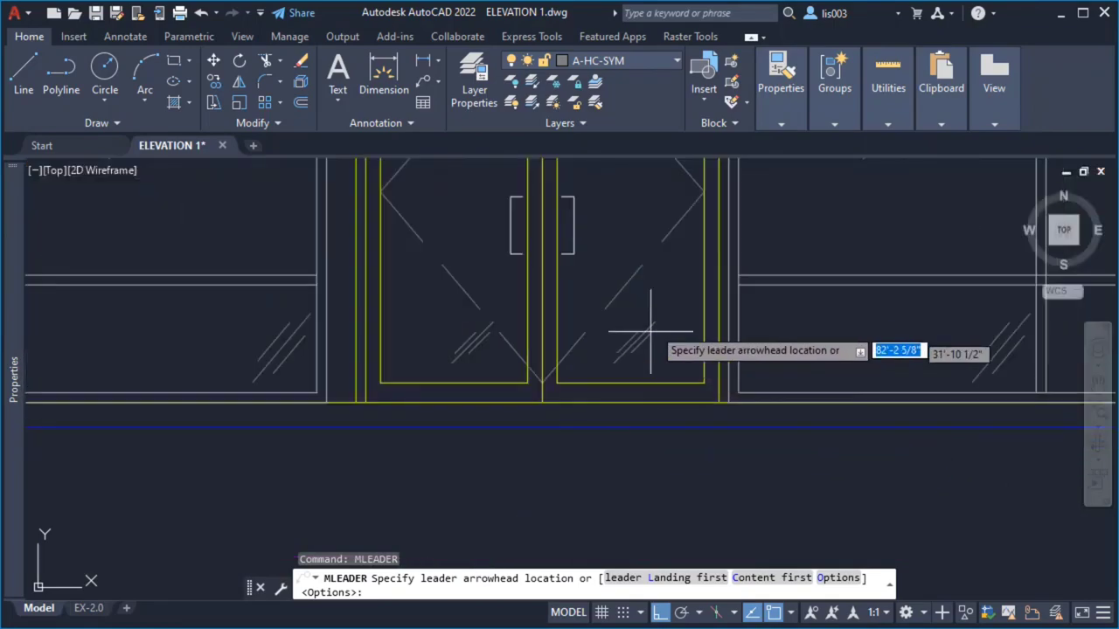
Step: Draw the leader from the entry doors to a landing below and tag it 1
left_click(676, 302)
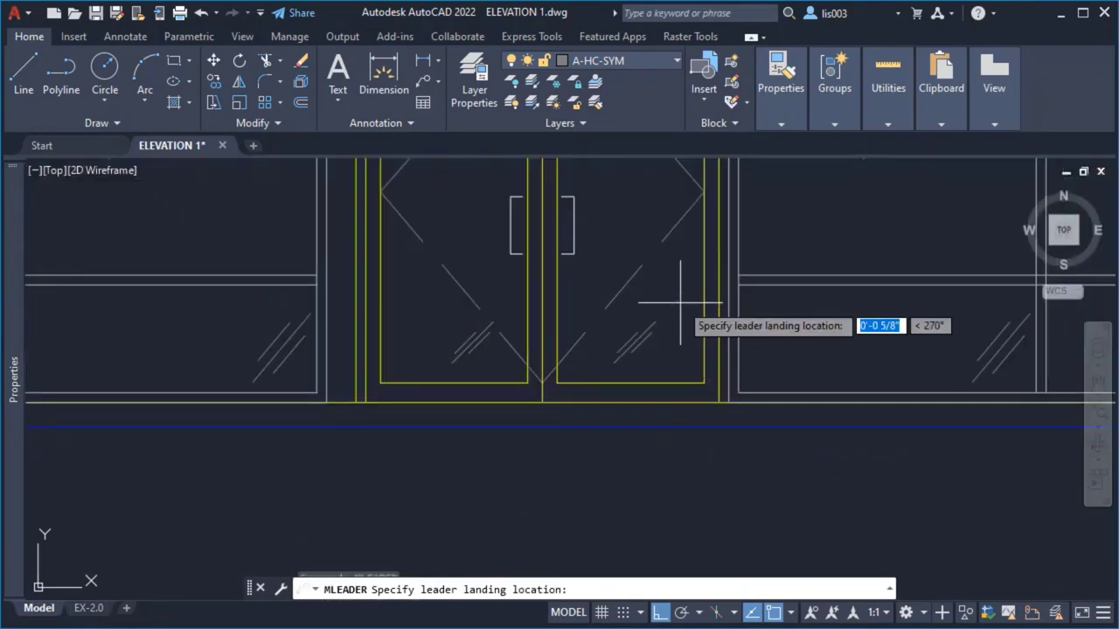
left_click(675, 507)
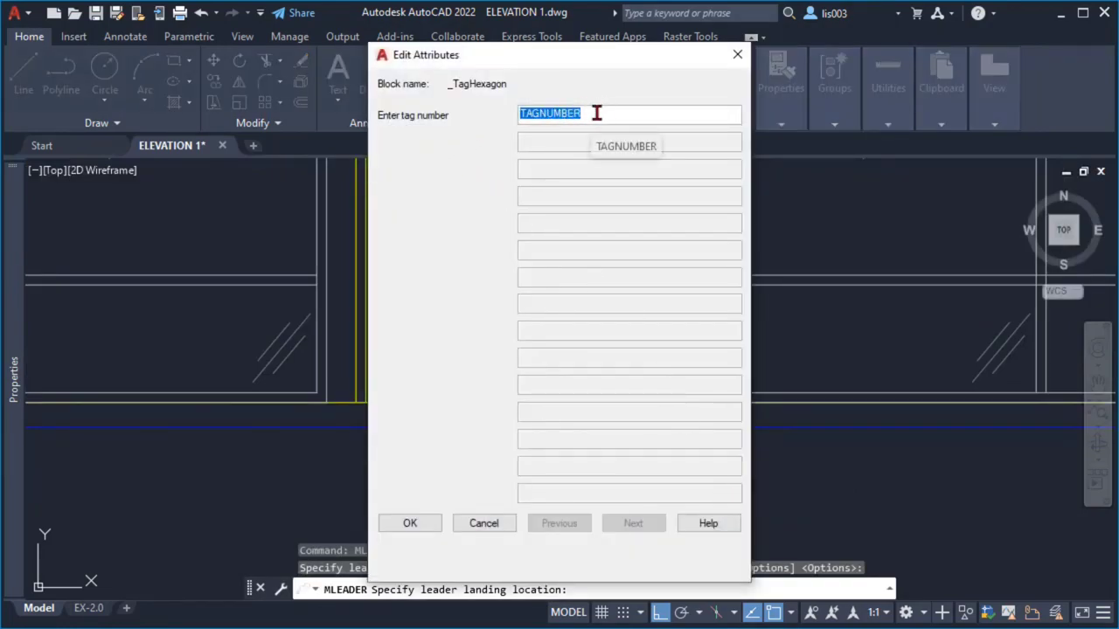
type("1")
left_click(410, 525)
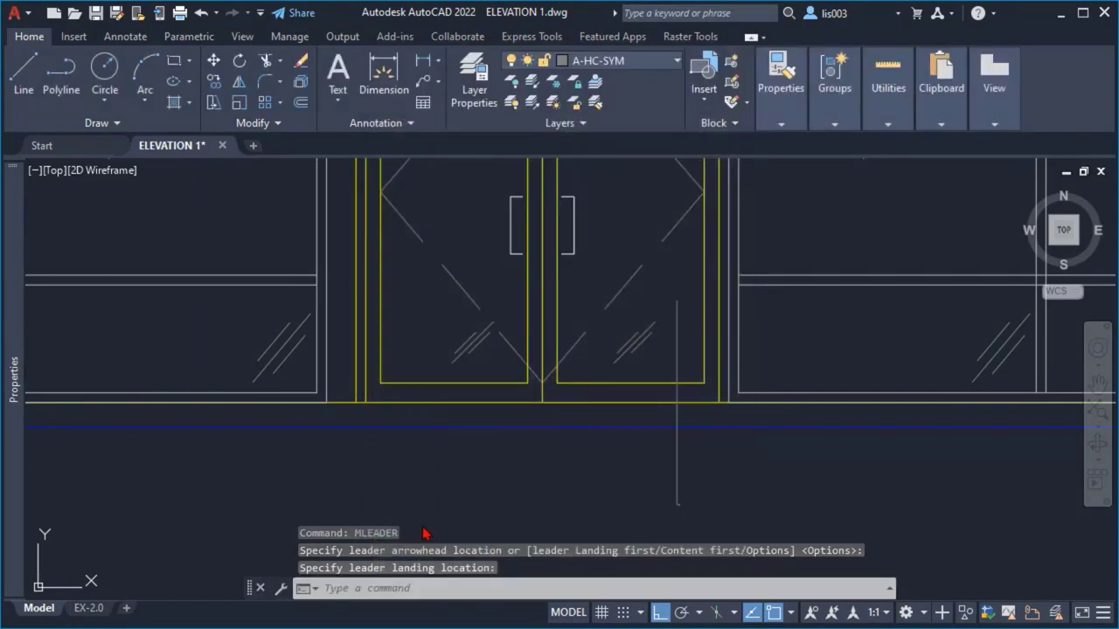
Step: Place hexagon tag 1 at the leader's landing below the doors
scroll(734, 445, "up", 1)
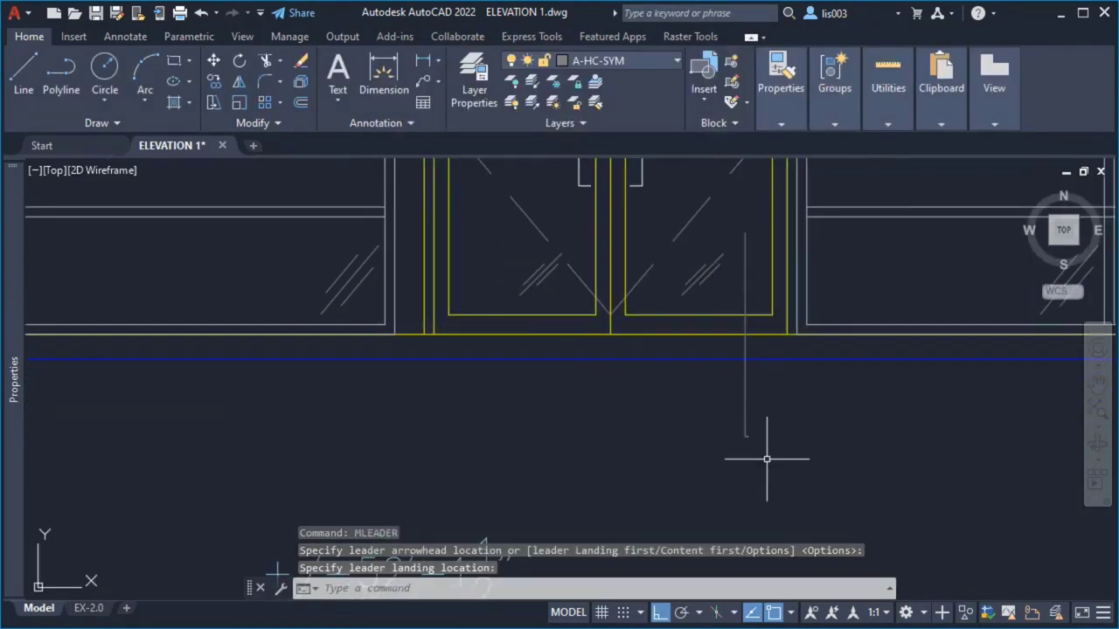
scroll(752, 452, "up", 2)
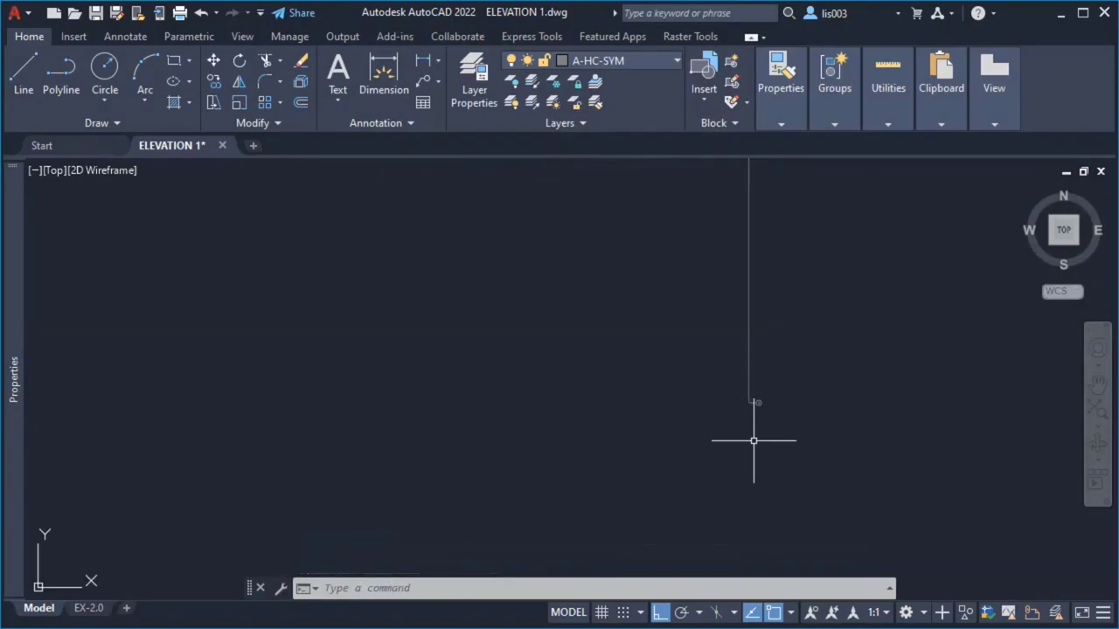
left_click(763, 402)
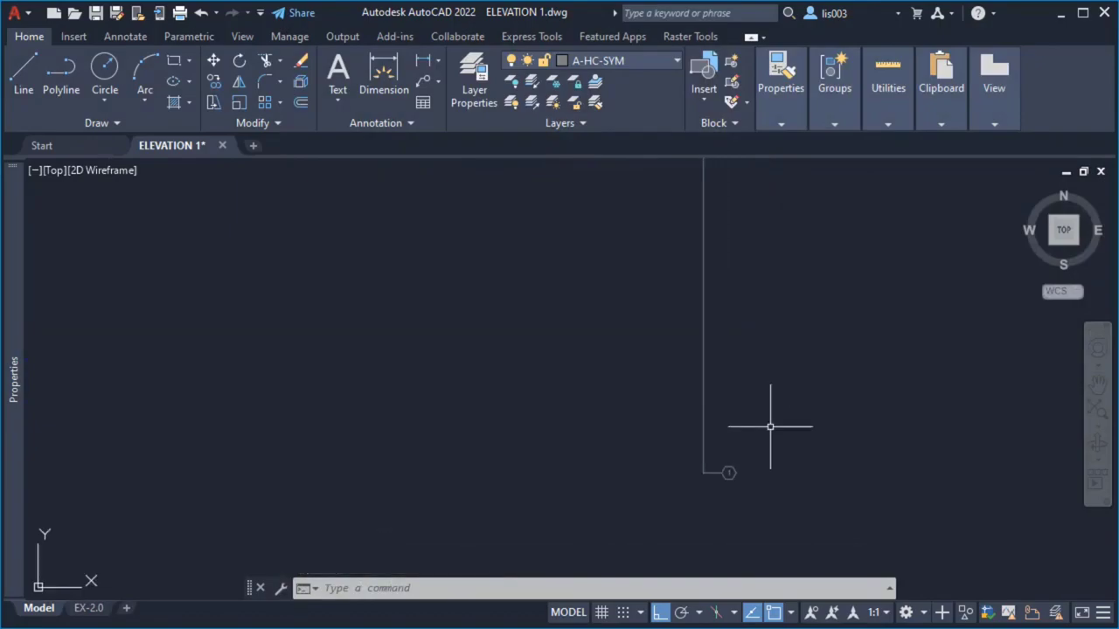
Step: Crossing-select the keynote leader and review its settings in the Properties palette
left_click(824, 554)
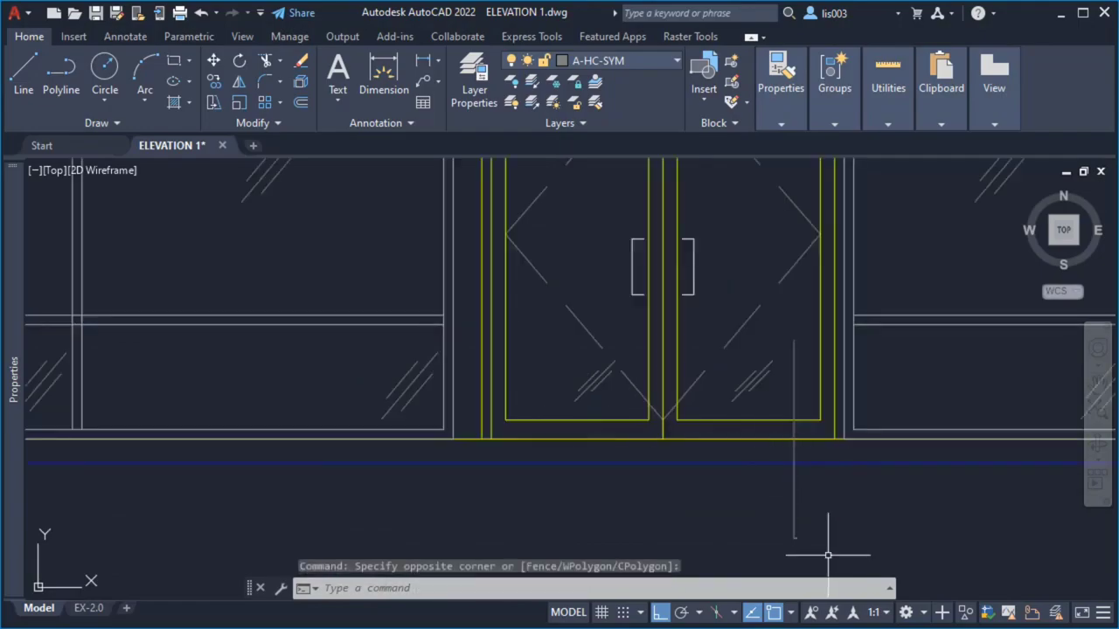
key("Escape")
scroll(814, 564, "up", 2)
left_click(806, 532)
left_click(719, 420)
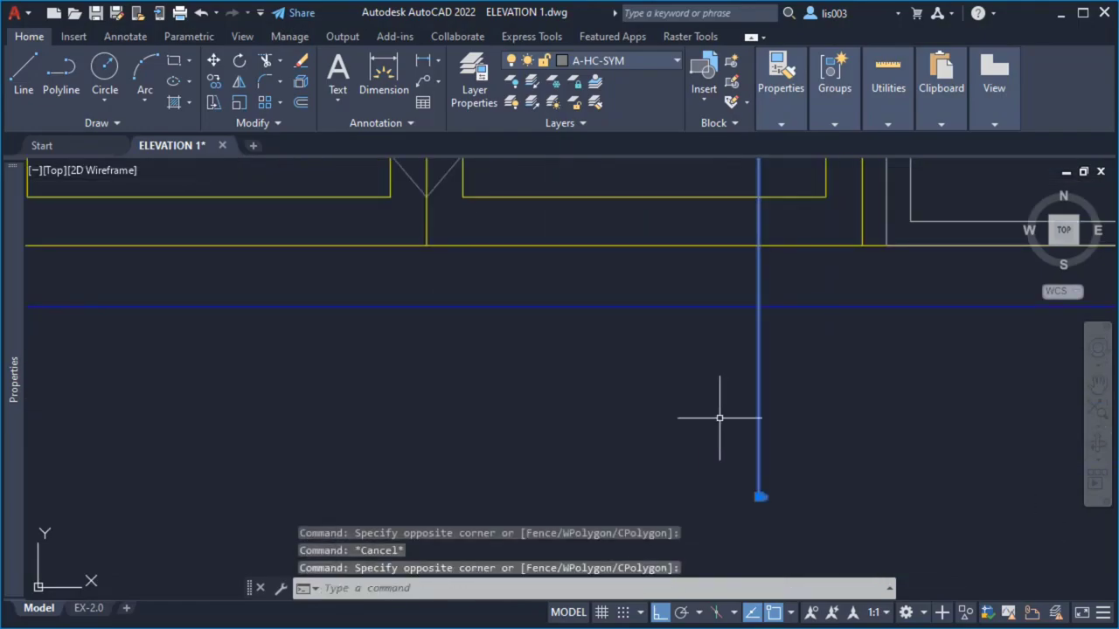
scroll(720, 416, "down", 2)
mouse_move(22, 339)
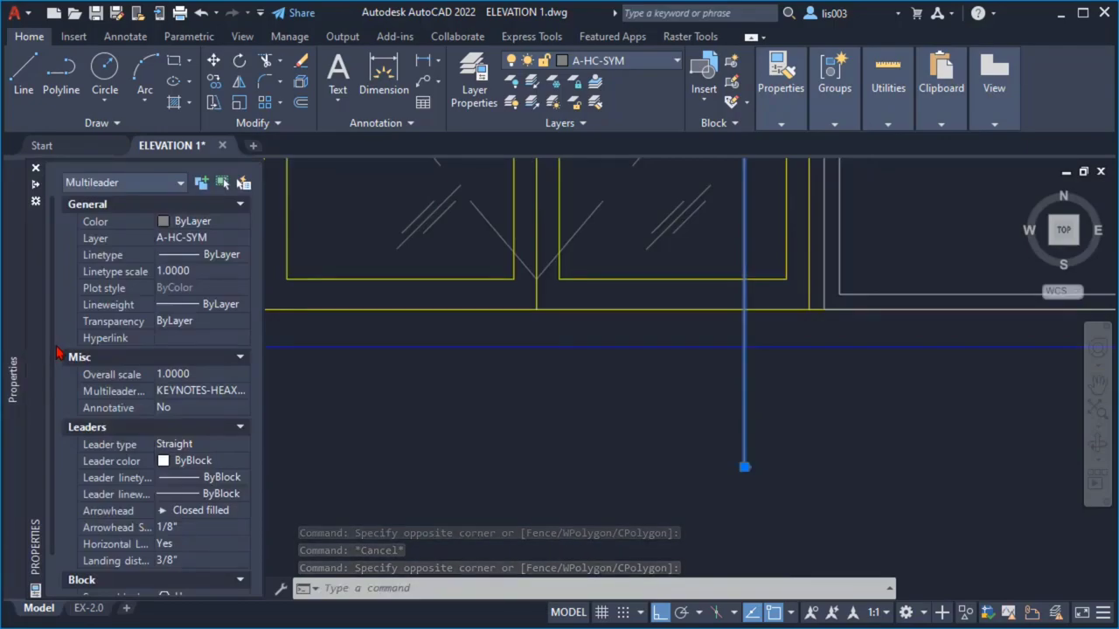
scroll(158, 368, "down", 1)
scroll(161, 394, "up", 1)
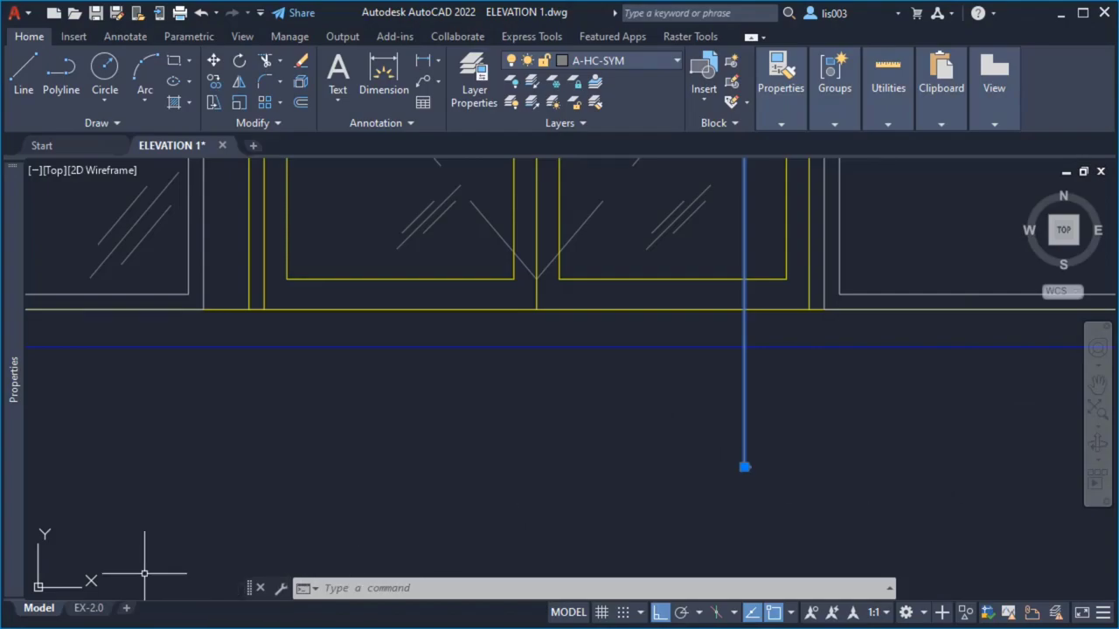
left_click(87, 609)
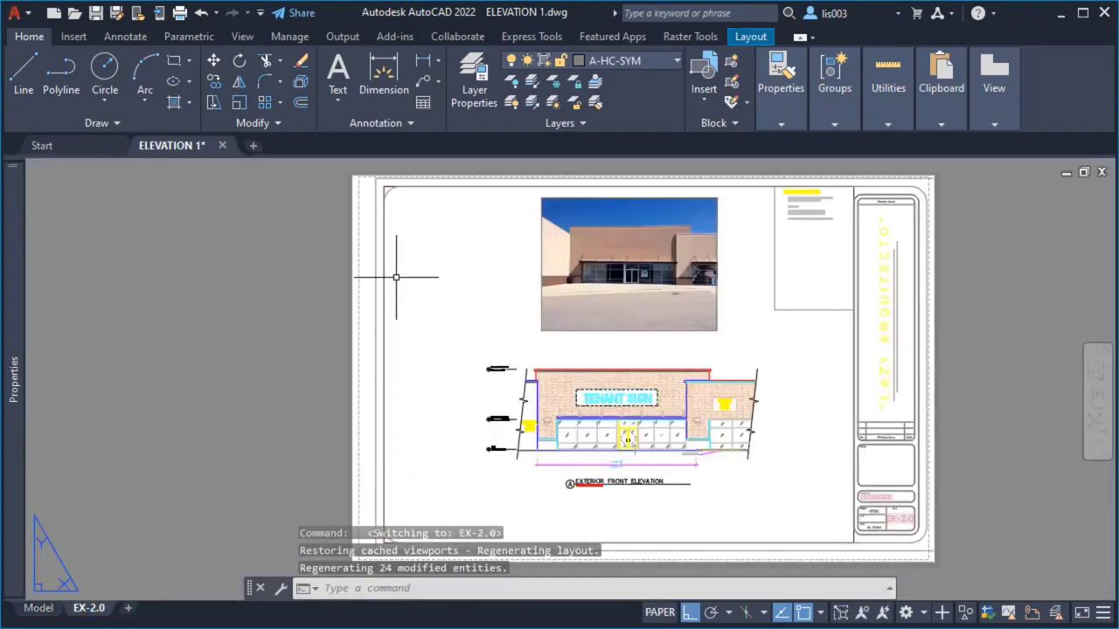
scroll(381, 184, "up", 5)
left_click(393, 196)
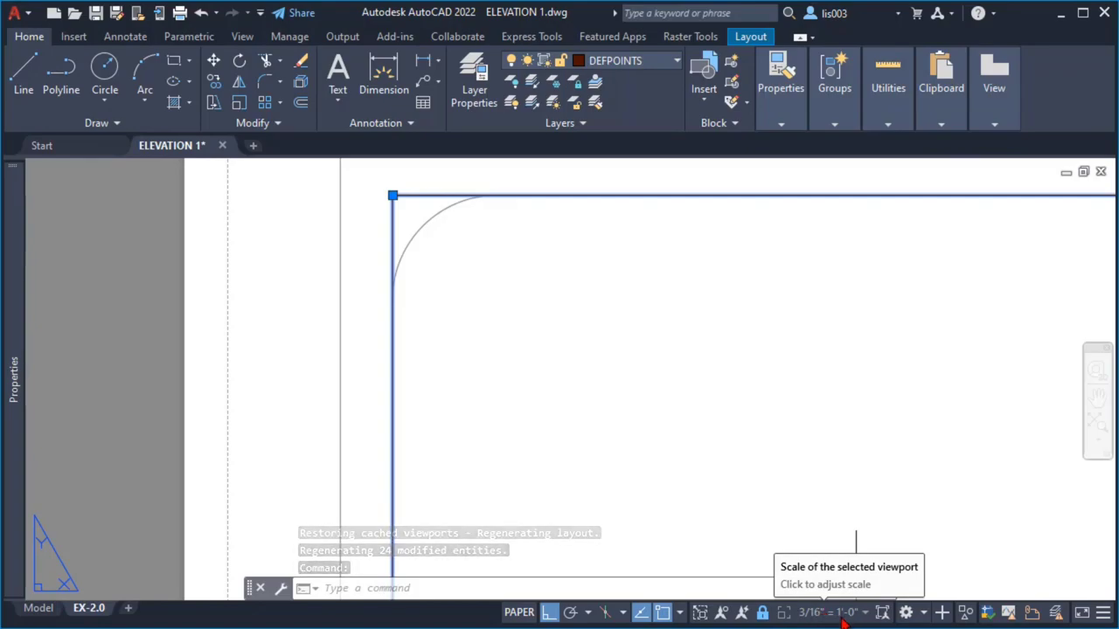
scroll(387, 400, "down", 3)
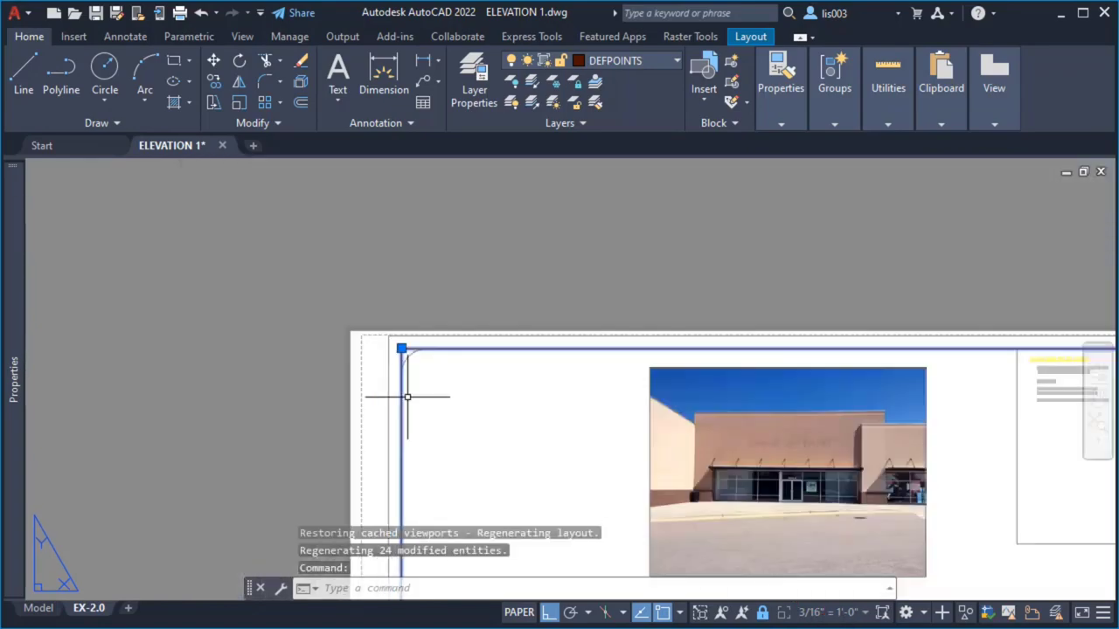
key("Escape")
left_click(44, 611)
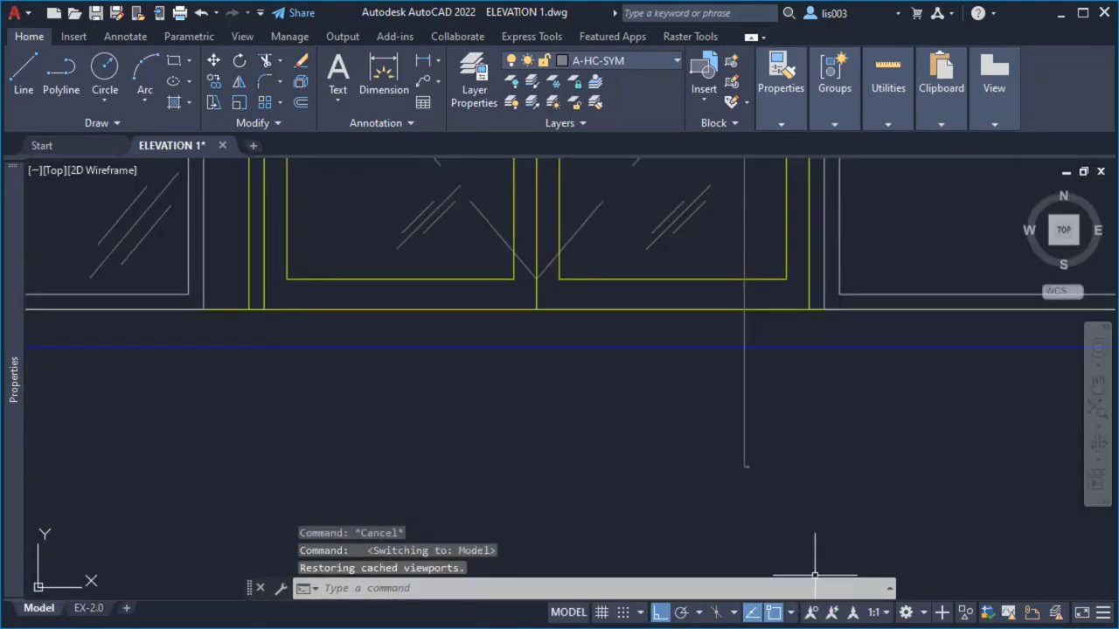
Step: Read the 3/16"=1'-0" row in the scale table: 6" notes, factor 64
key("alt+Tab")
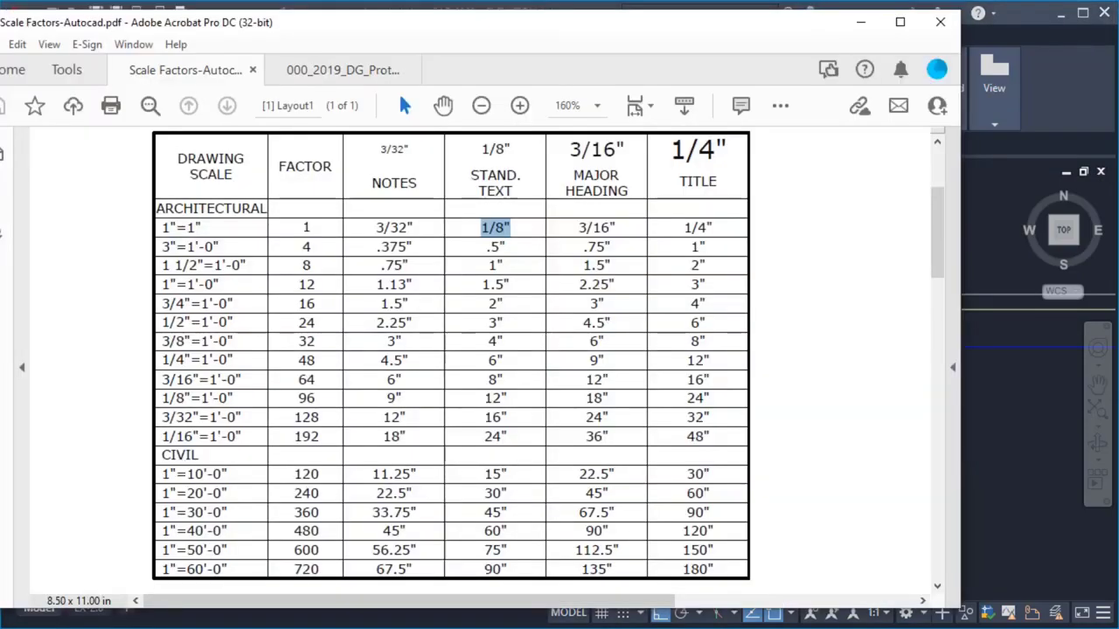
left_click(394, 211)
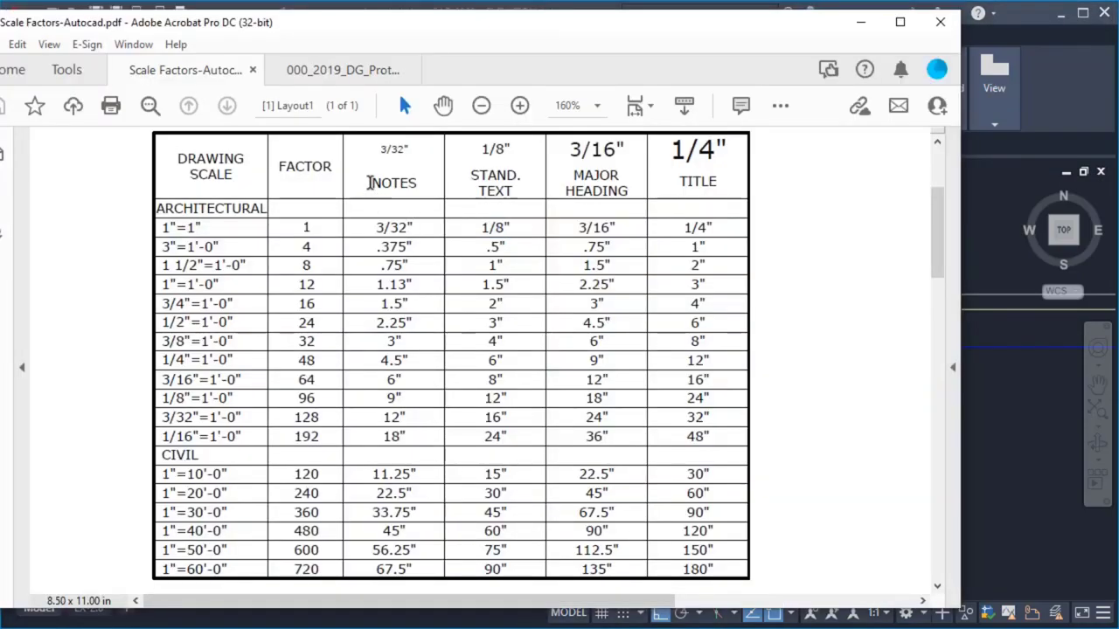
left_click_drag(369, 183, 423, 181)
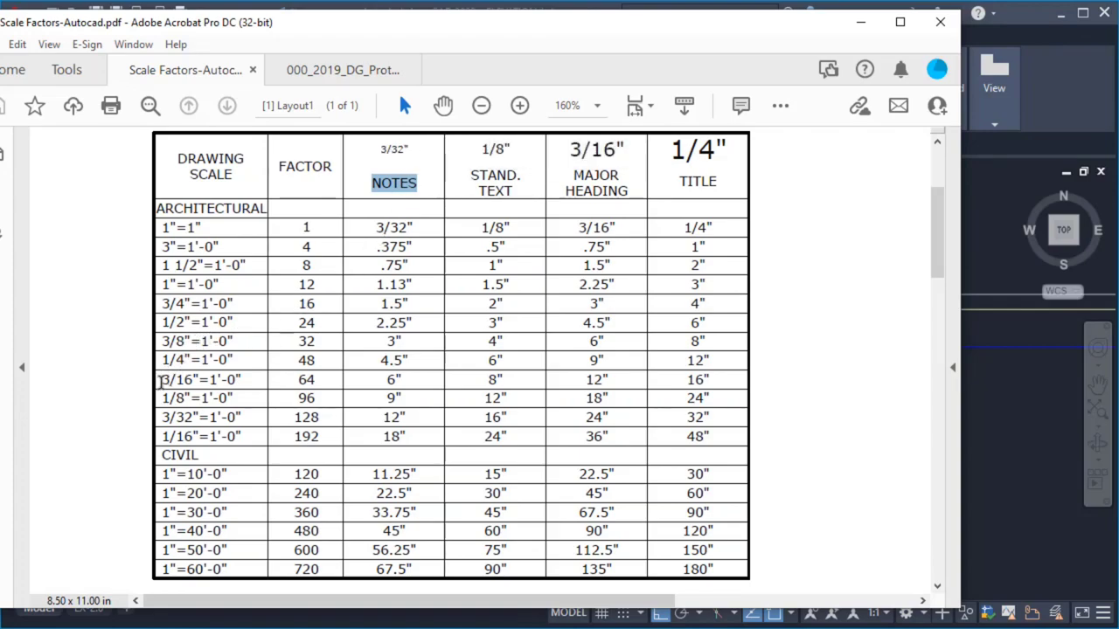
left_click_drag(161, 380, 344, 394)
left_click(325, 385)
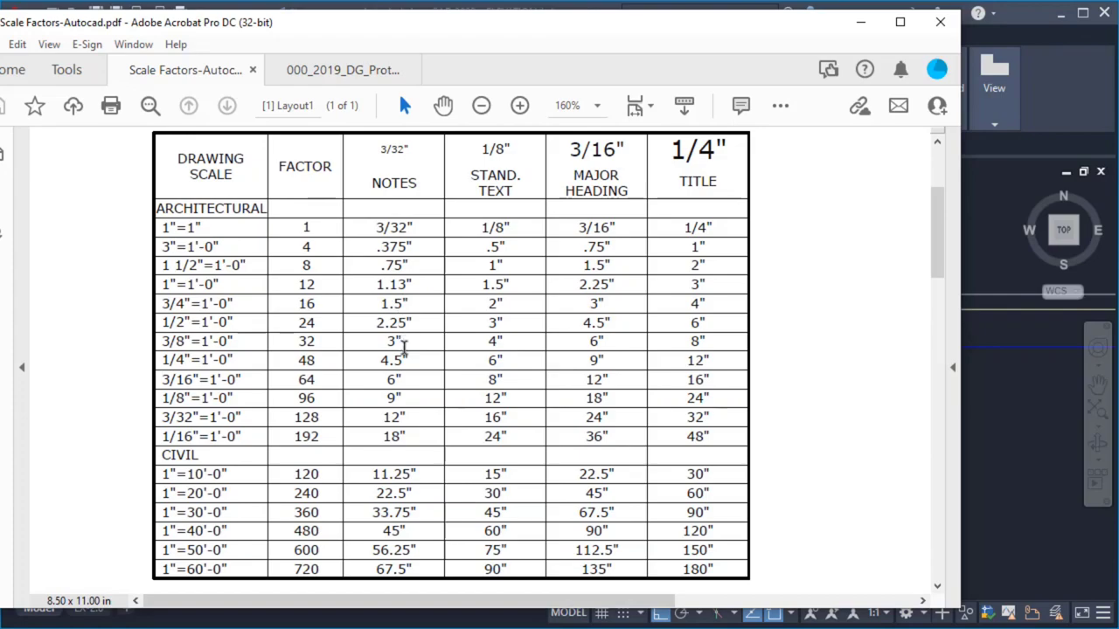
left_click_drag(405, 379, 378, 382)
double_click(322, 382)
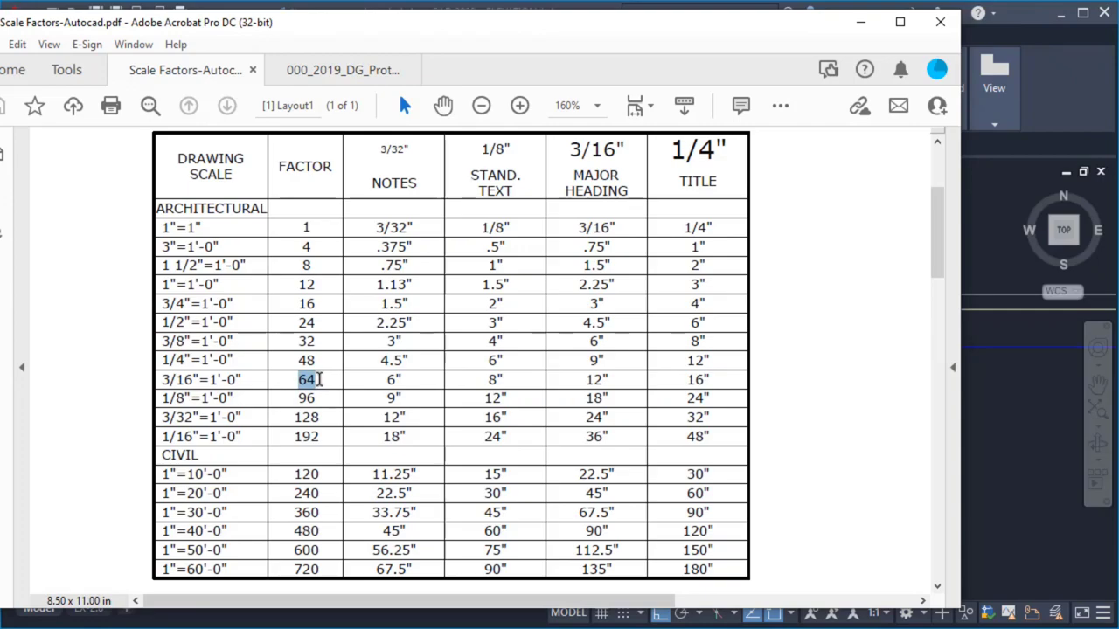
left_click(861, 26)
Step: Set the hexagon keynote multileader's Overall scale to 64 in the Properties palette
left_click(795, 491)
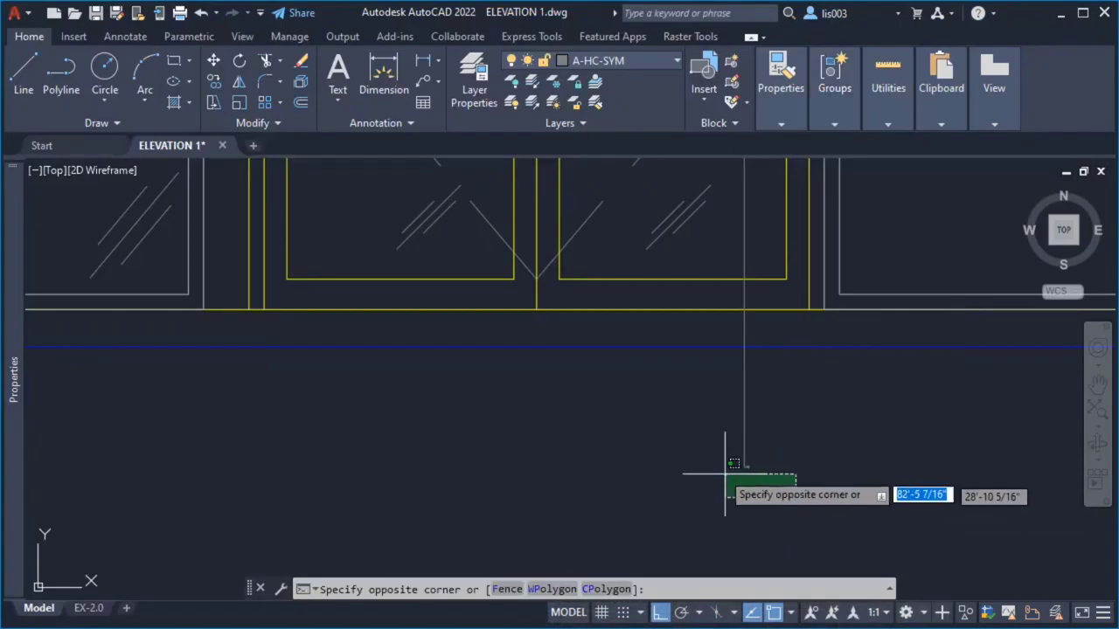
left_click(724, 477)
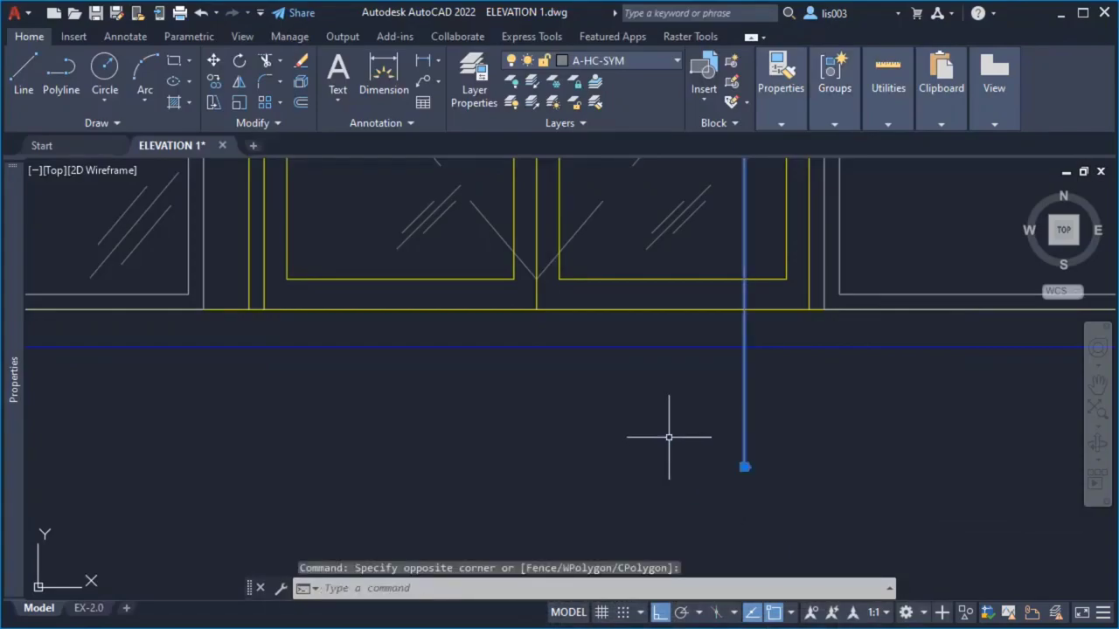
mouse_move(15, 343)
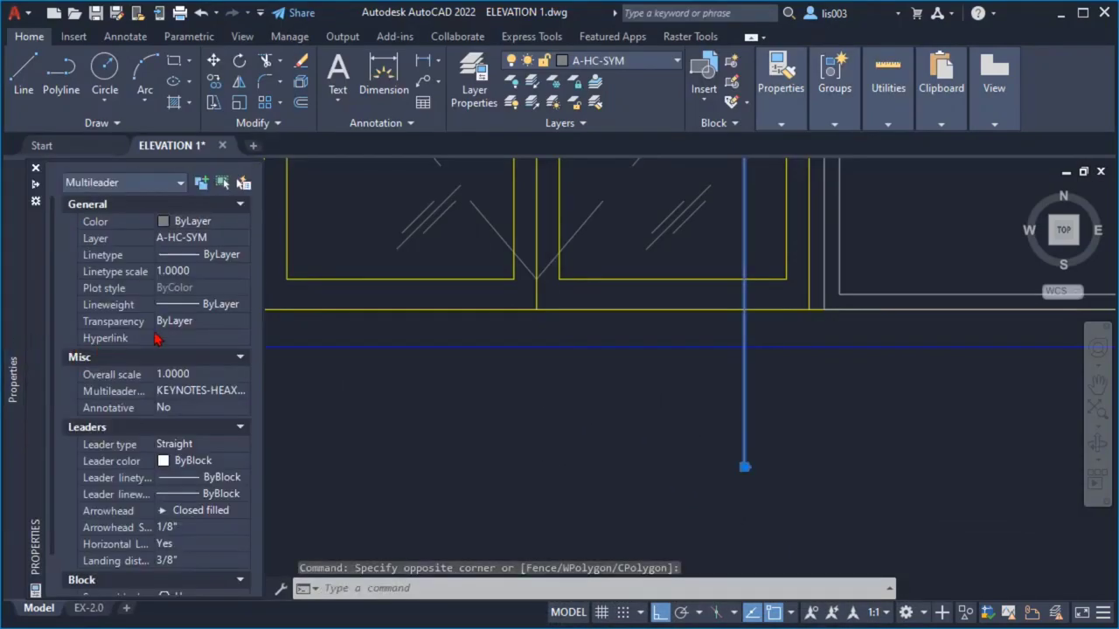
left_click(209, 376)
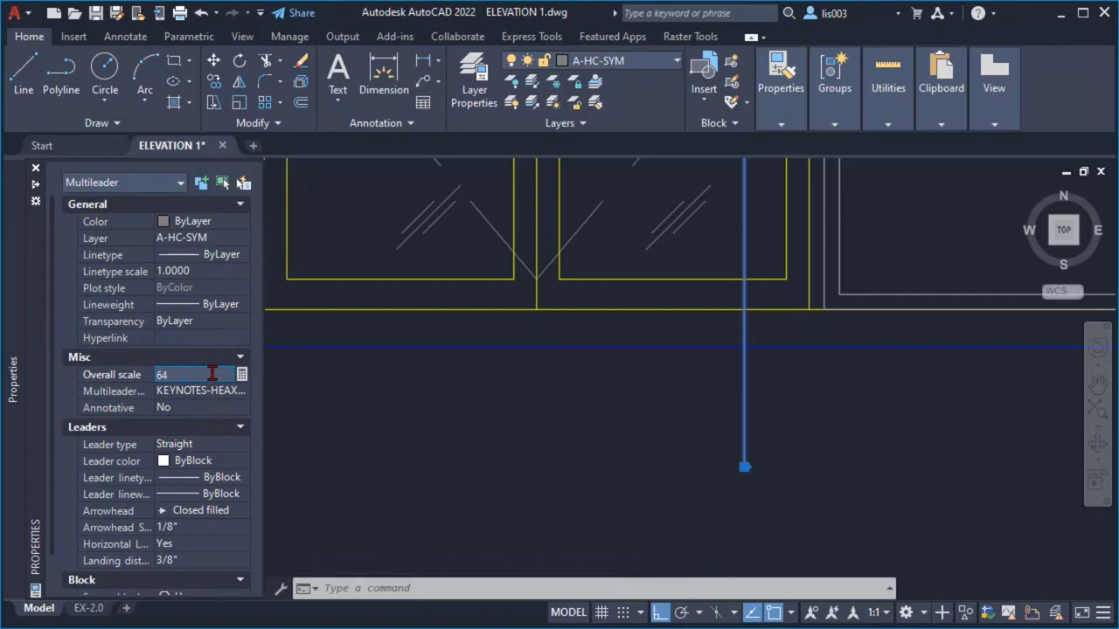
type("64")
key("Return")
scroll(669, 408, "down", 2)
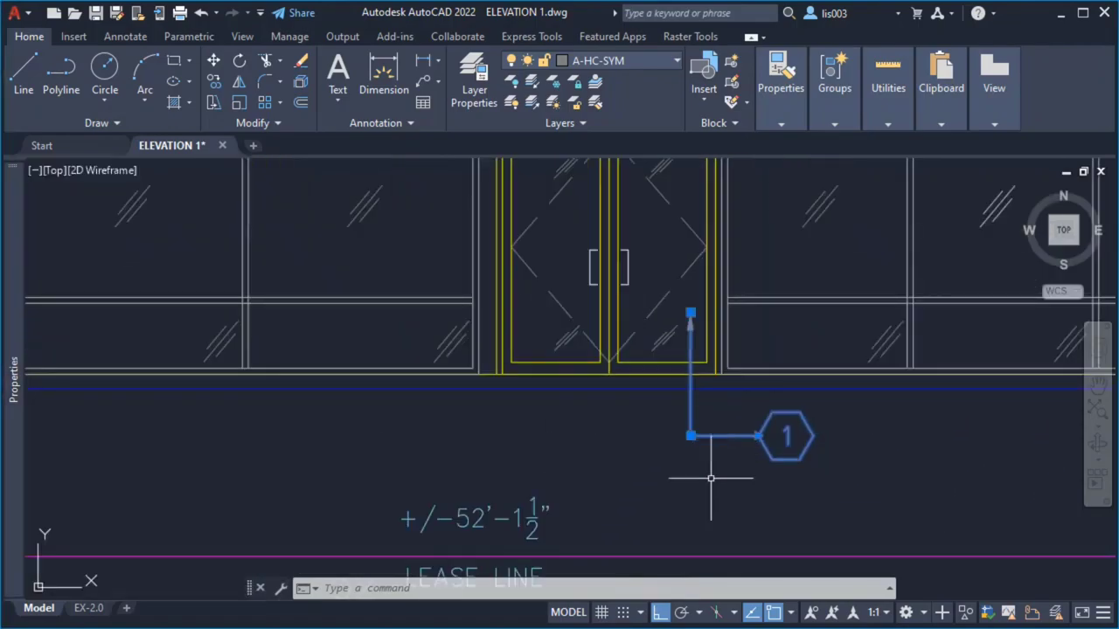
scroll(711, 478, "down", 3)
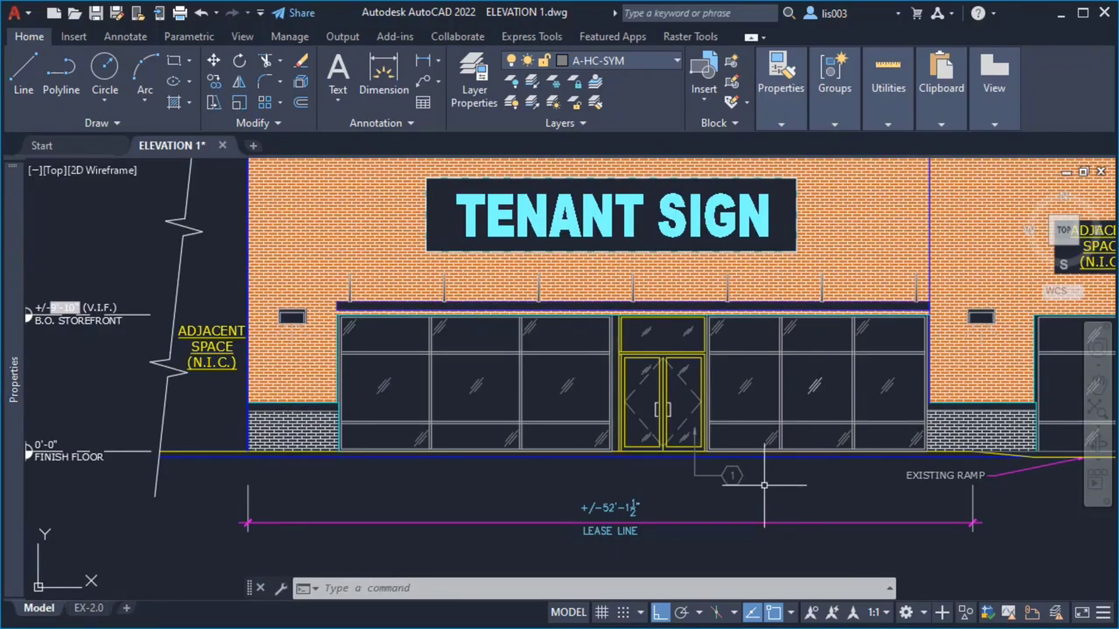
scroll(764, 484, "up", 4)
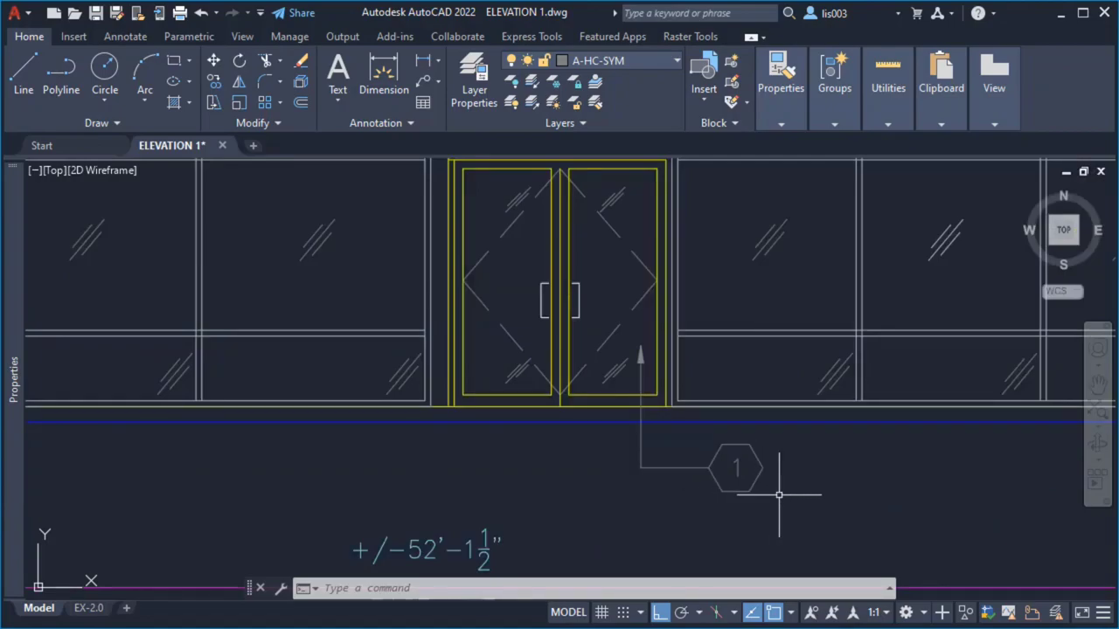
left_click(764, 517)
Step: Copy the tag 1 keynote multileader to a spot just to its right
left_click(638, 364)
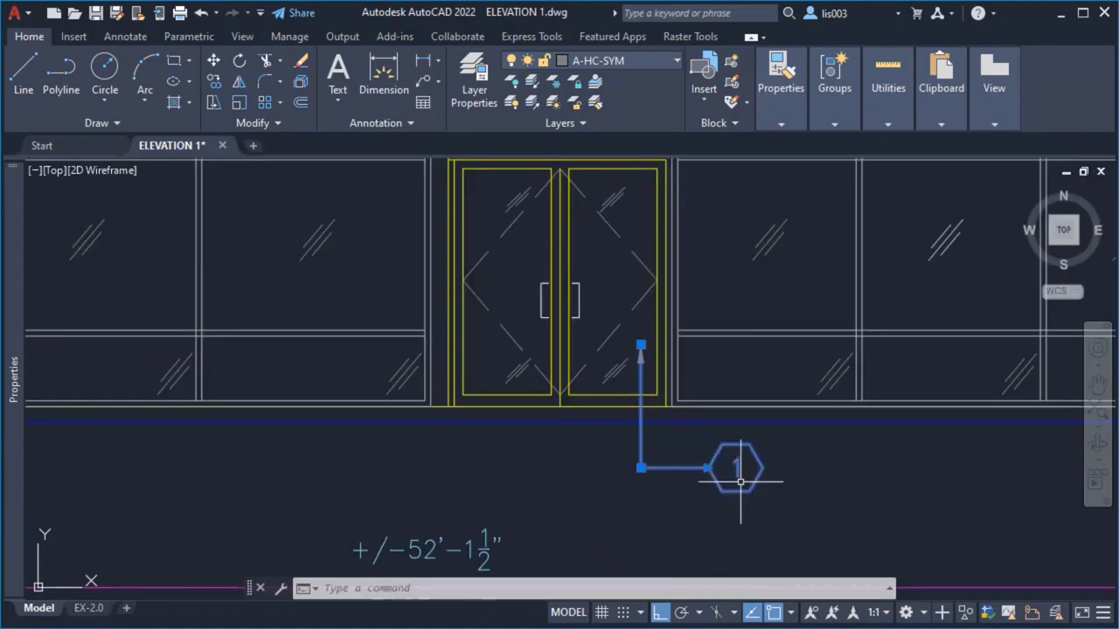
type("co")
key("Return")
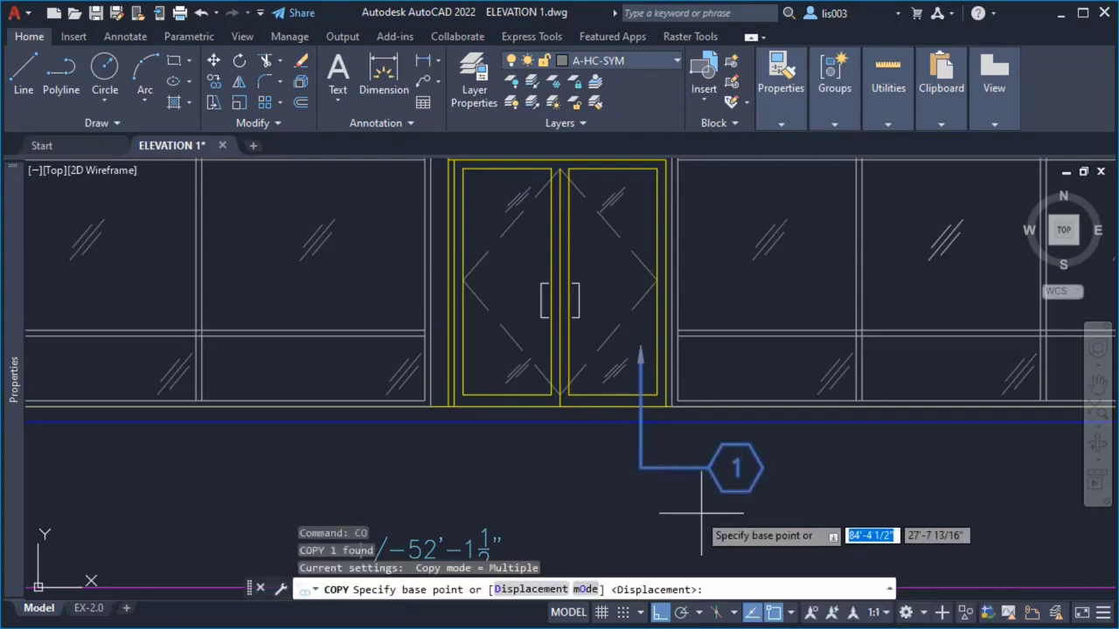
scroll(712, 526, "down", 2)
left_click(712, 526)
left_click(839, 526)
key("Escape")
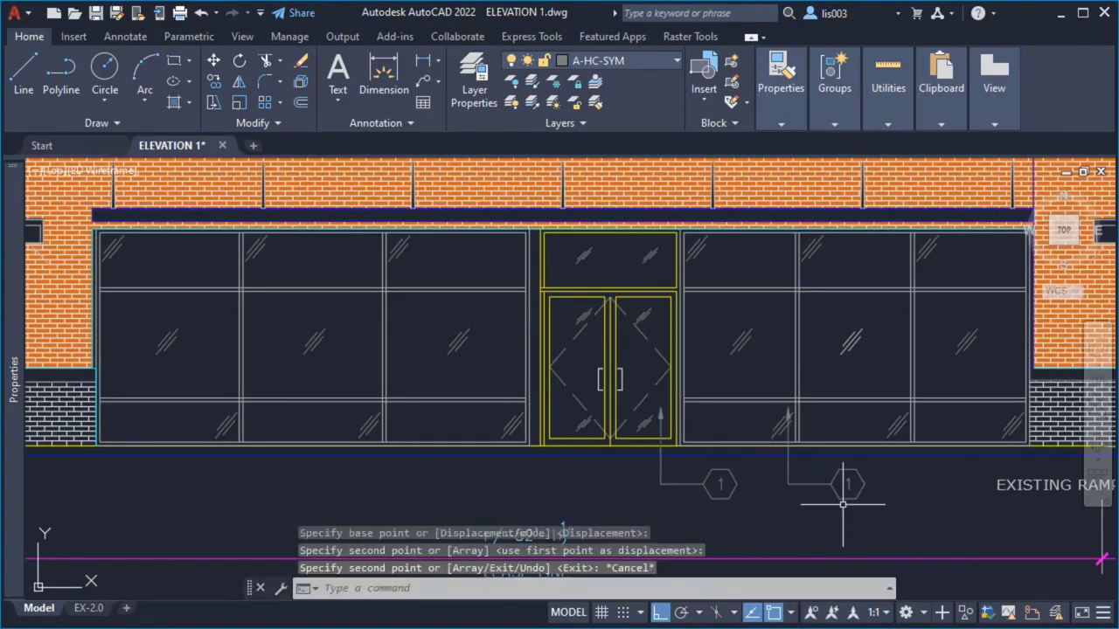
Step: Burst the copy into a plain hexagon and check its 6" ARCHISTYLE number text height
type("x")
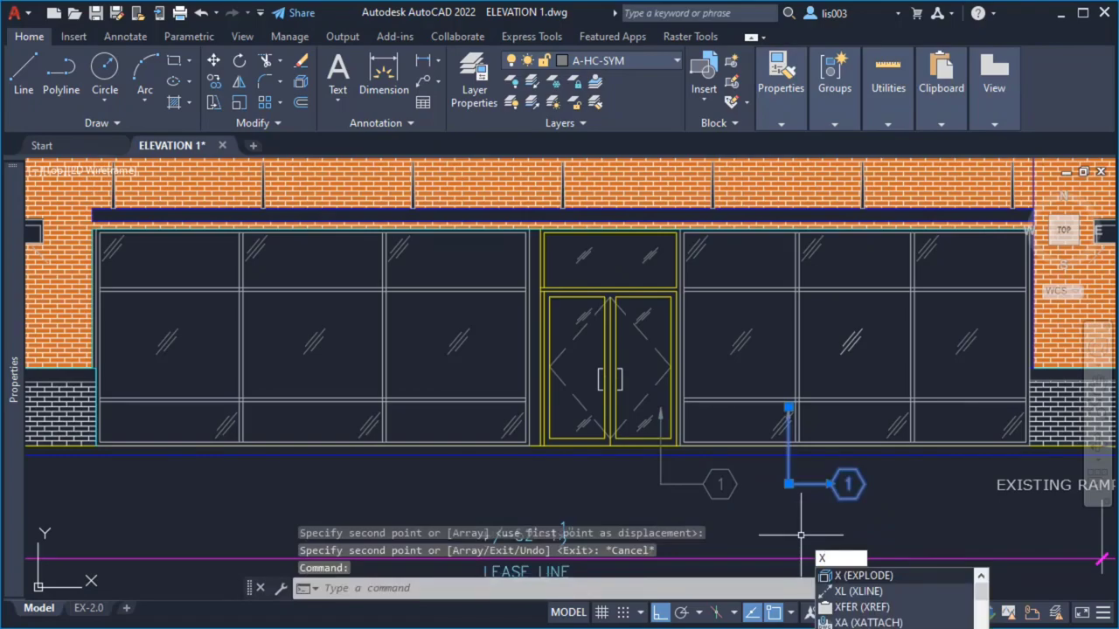
key("Return")
scroll(843, 518, "up", 4)
key("ctrl+z")
type("bu")
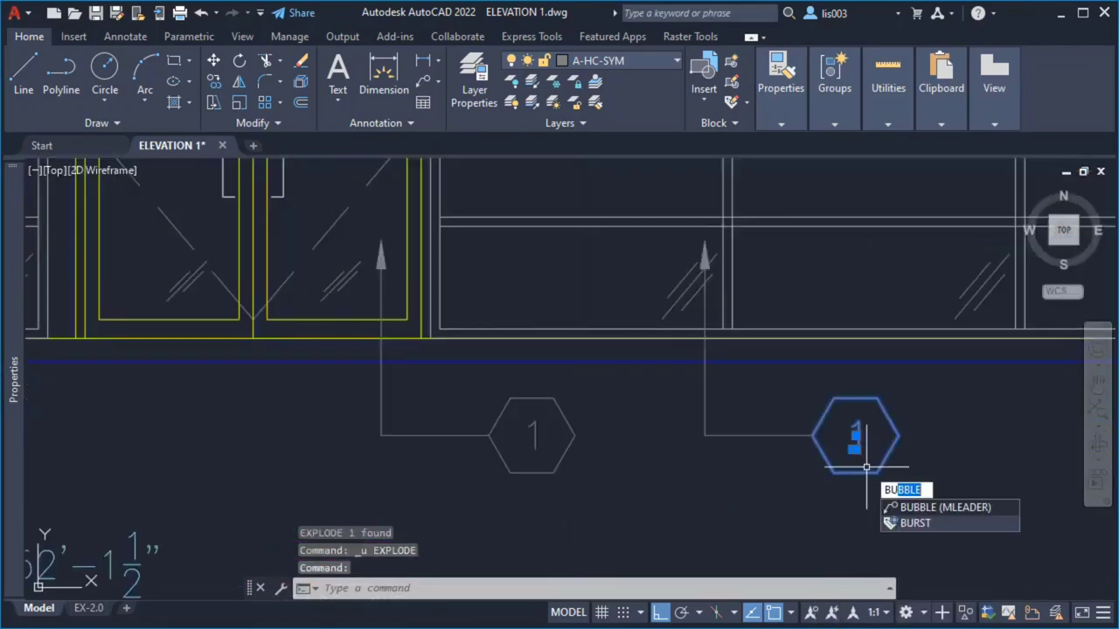
type("rs")
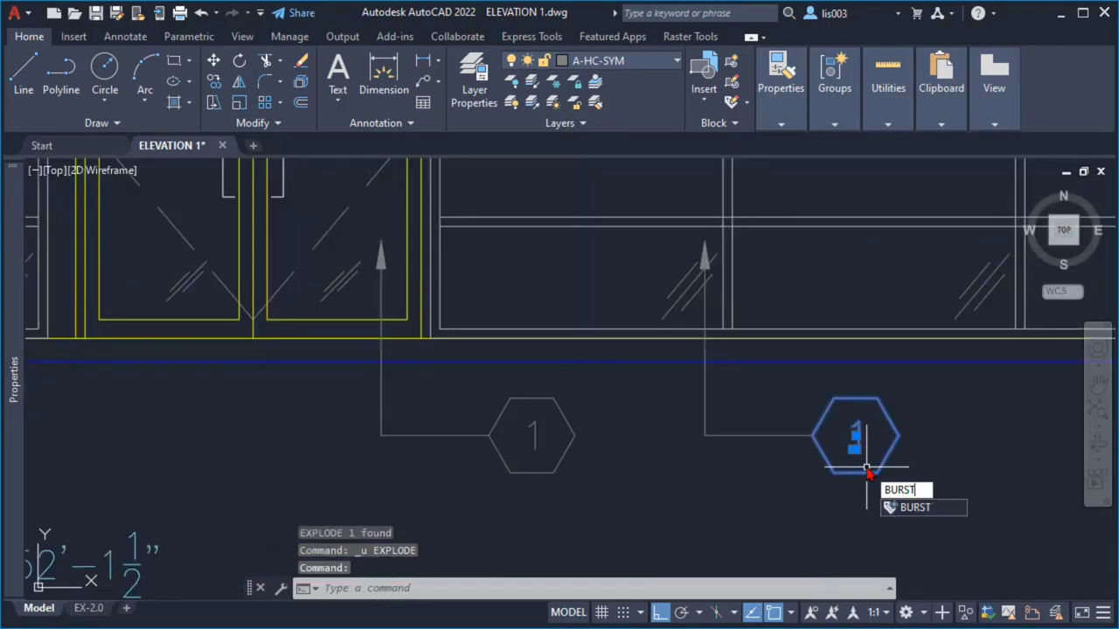
key("Return")
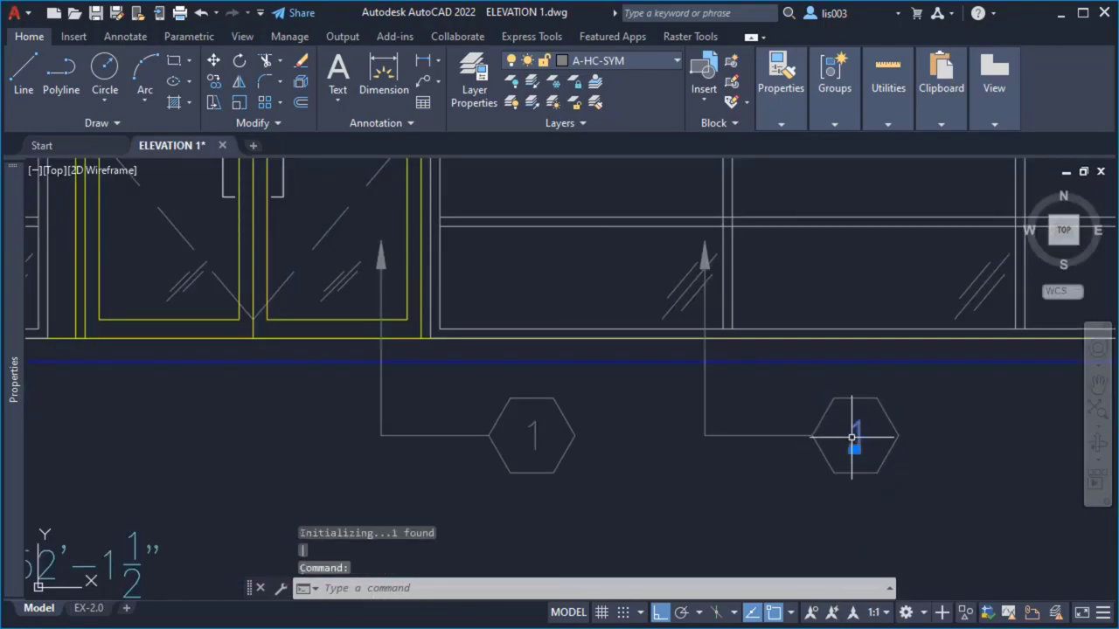
left_click(852, 437)
scroll(852, 437, "up", 2)
mouse_move(11, 412)
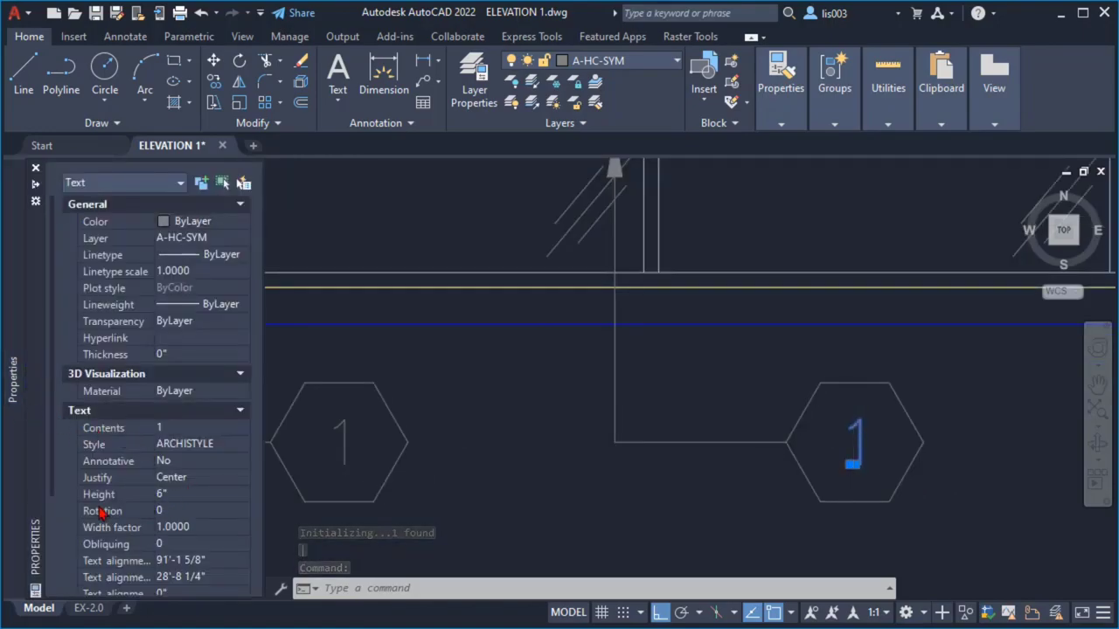
left_click(179, 495)
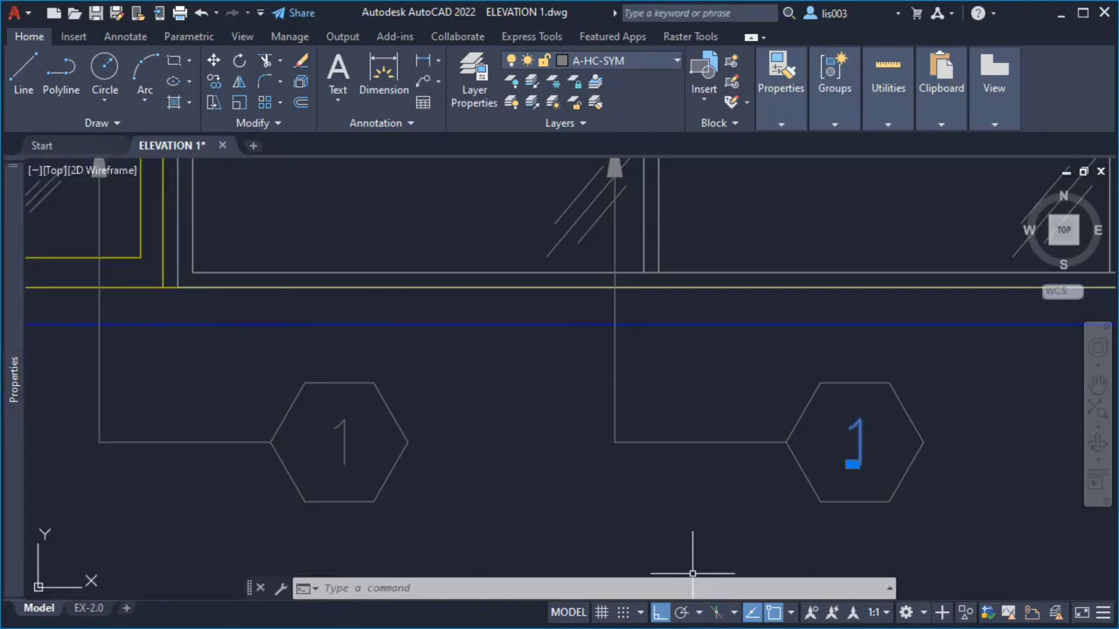
key("alt+Tab")
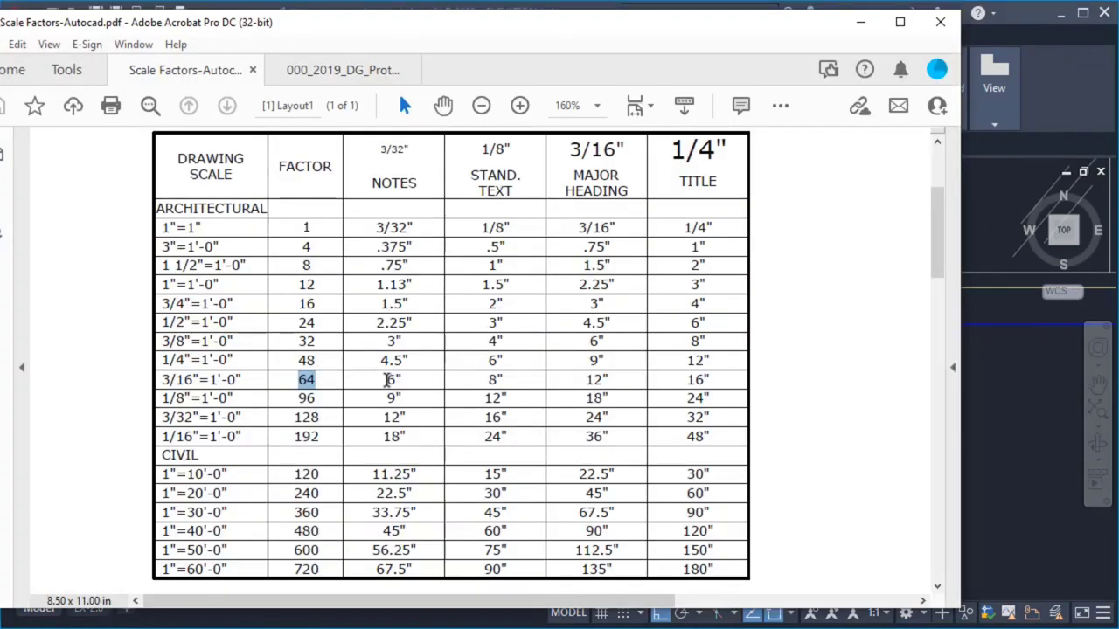
left_click_drag(407, 379, 409, 378)
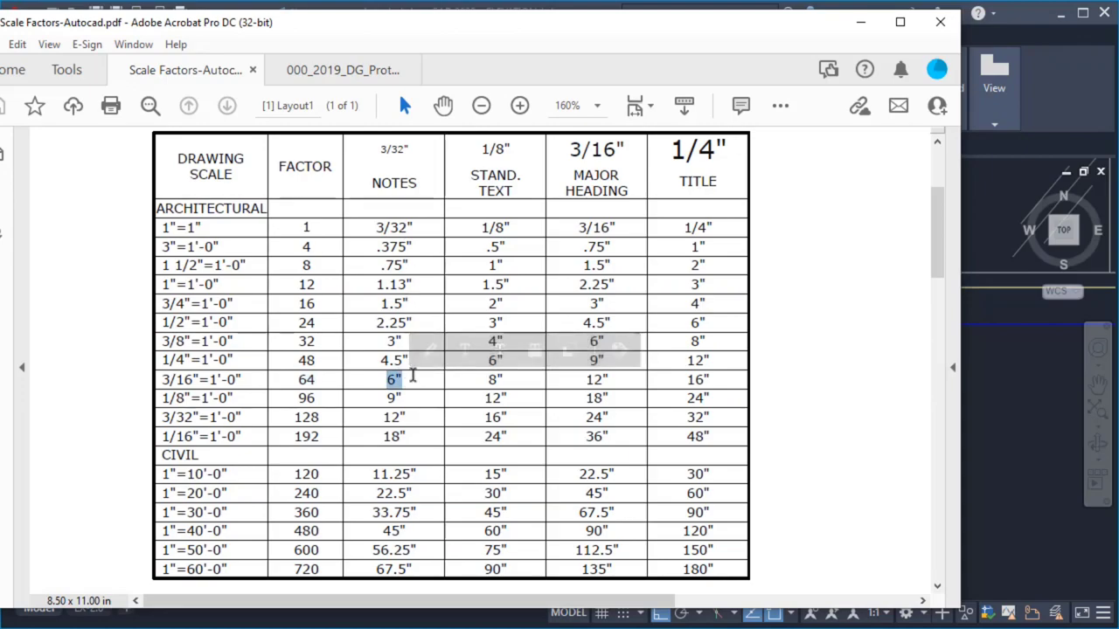
left_click(861, 22)
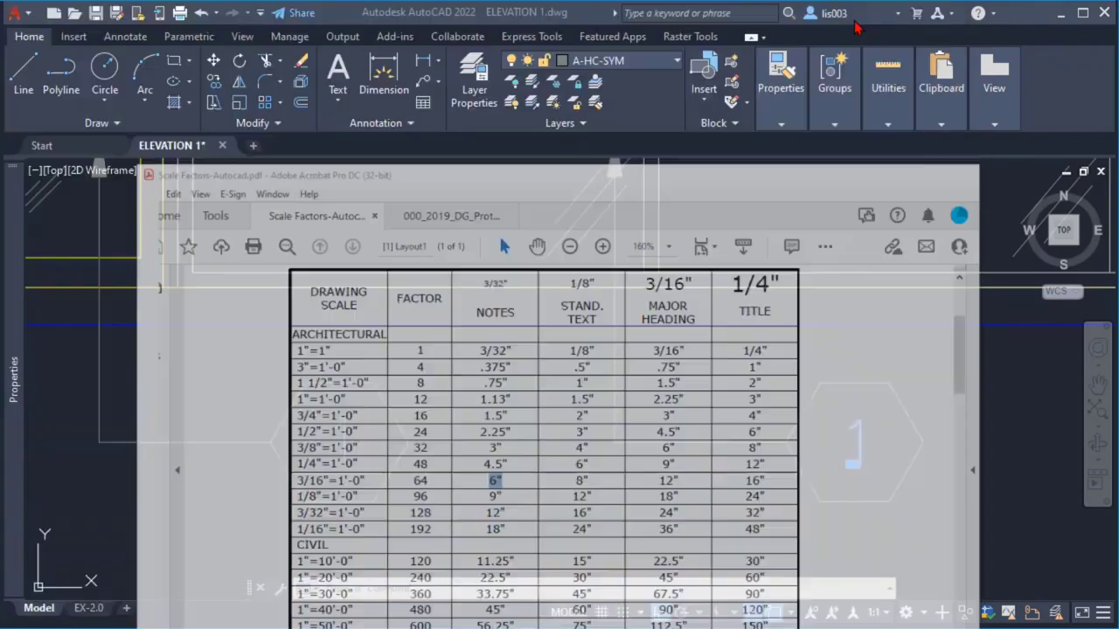
Step: Erase the burst test tag and the two stray objects near the keyed notes
scroll(674, 437, "down", 3)
left_click(779, 482)
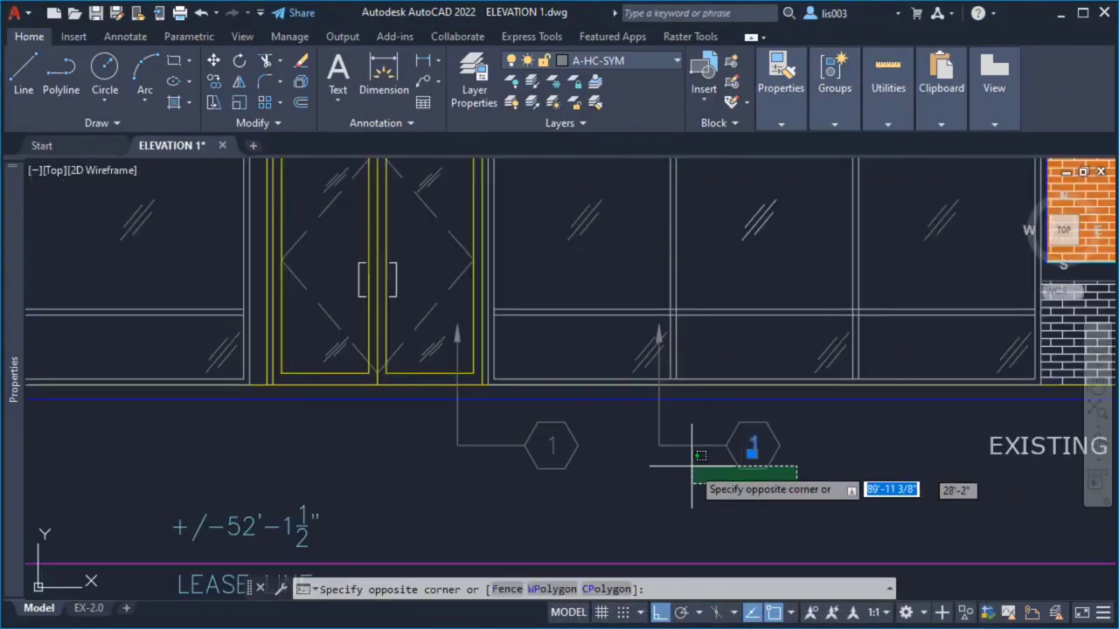
left_click(705, 460)
key("Delete")
scroll(704, 460, "down", 5)
scroll(770, 187, "up", 8)
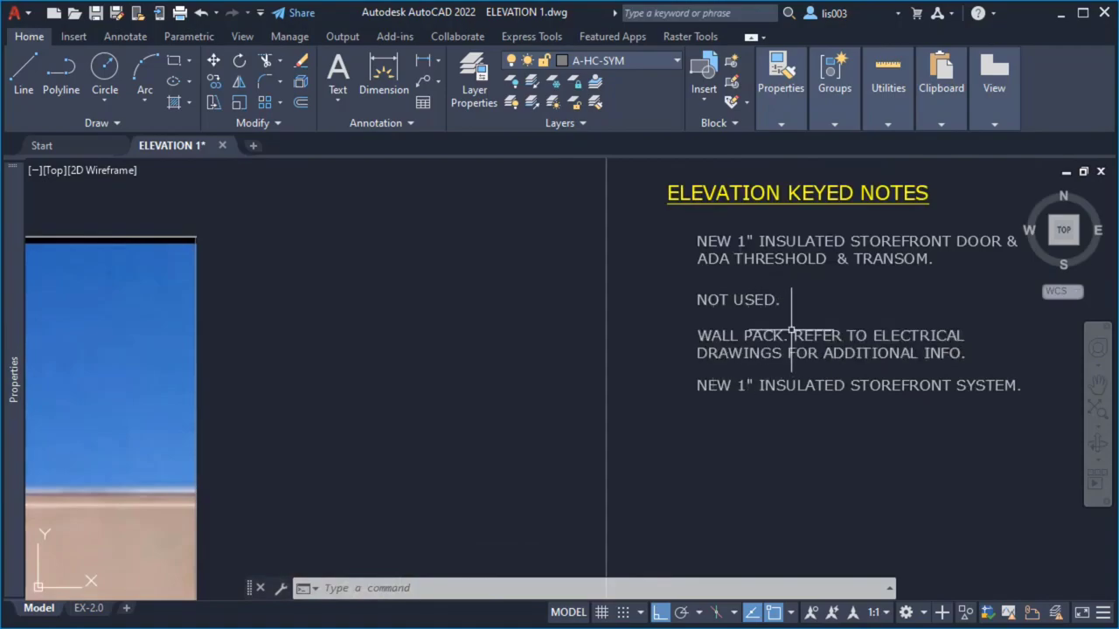
left_click(844, 293)
left_click(913, 363)
key("Delete")
scroll(843, 301, "down", 5)
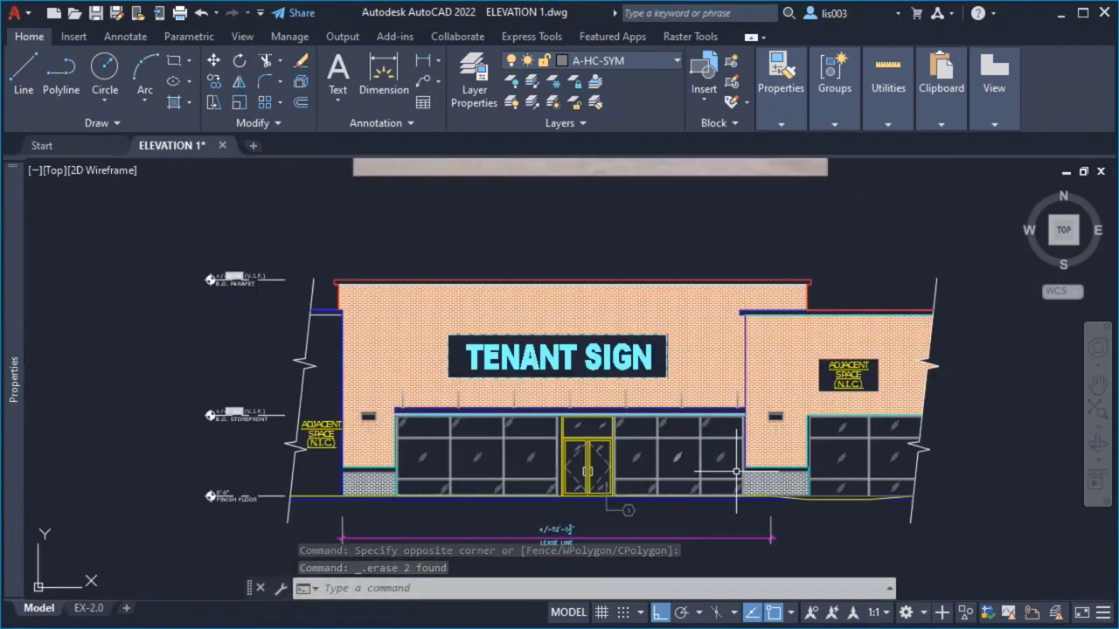
scroll(737, 472, "up", 5)
scroll(490, 463, "down", 2)
Step: Copy the tag 1 callout to the right, under the brick pier
left_click(480, 477)
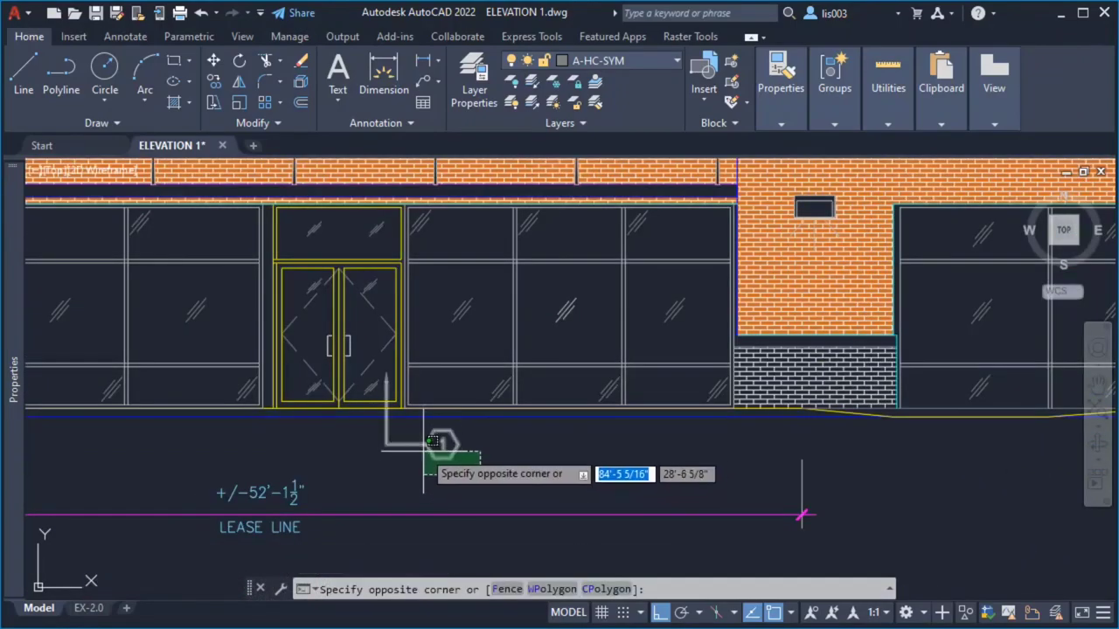
left_click(425, 452)
type("co")
key("Return")
left_click(478, 459)
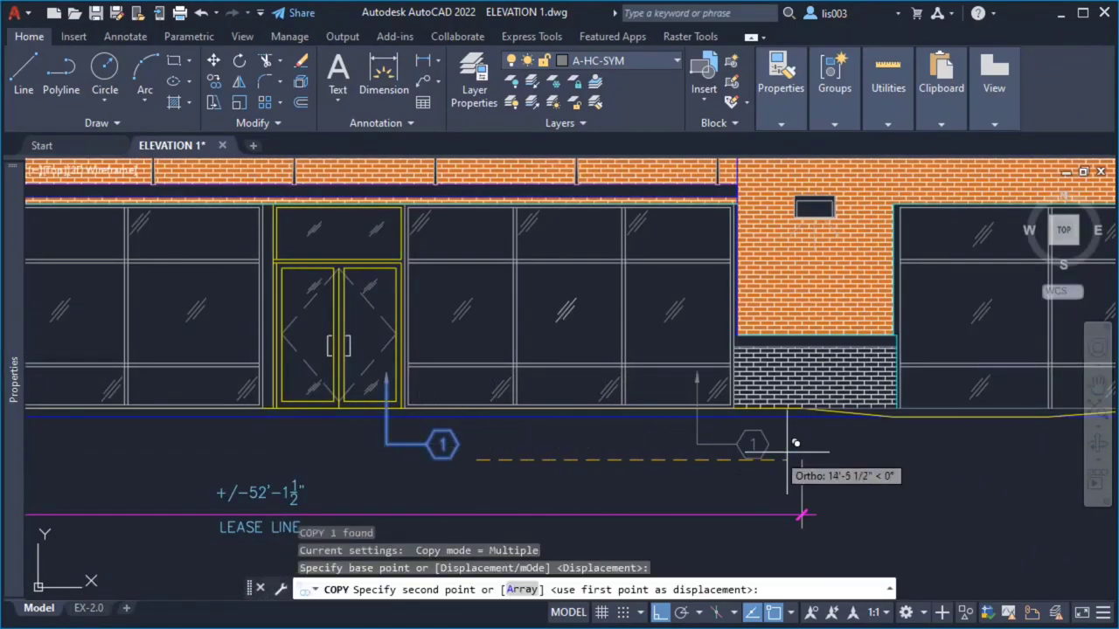
left_click(901, 472)
key("Escape")
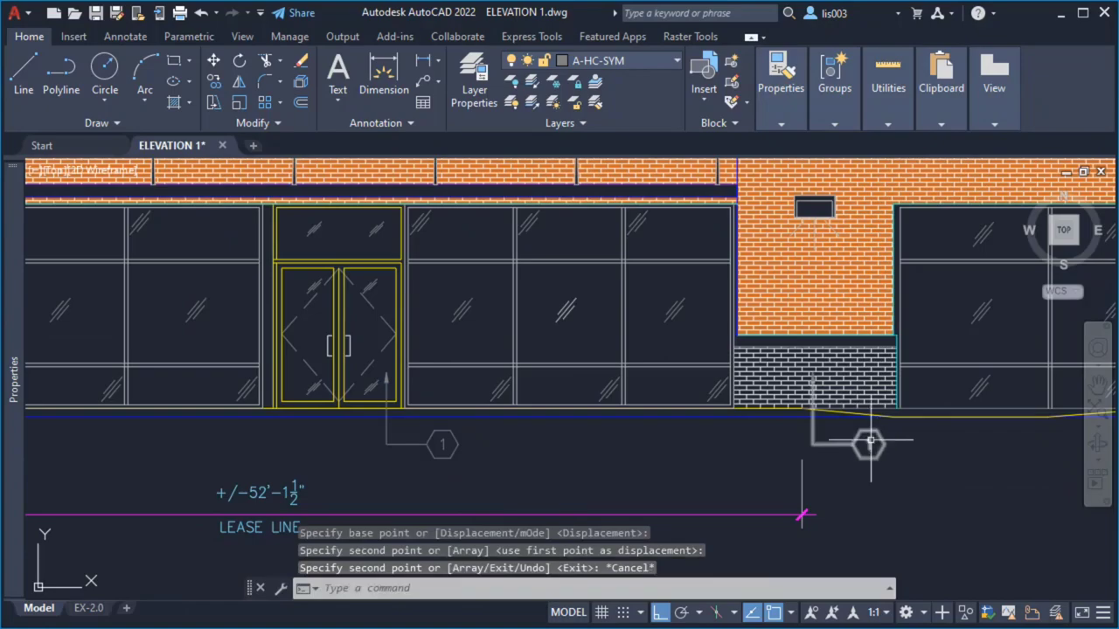
Step: Renumber the copied callout to 3 in Edit Attributes
double_click(870, 445)
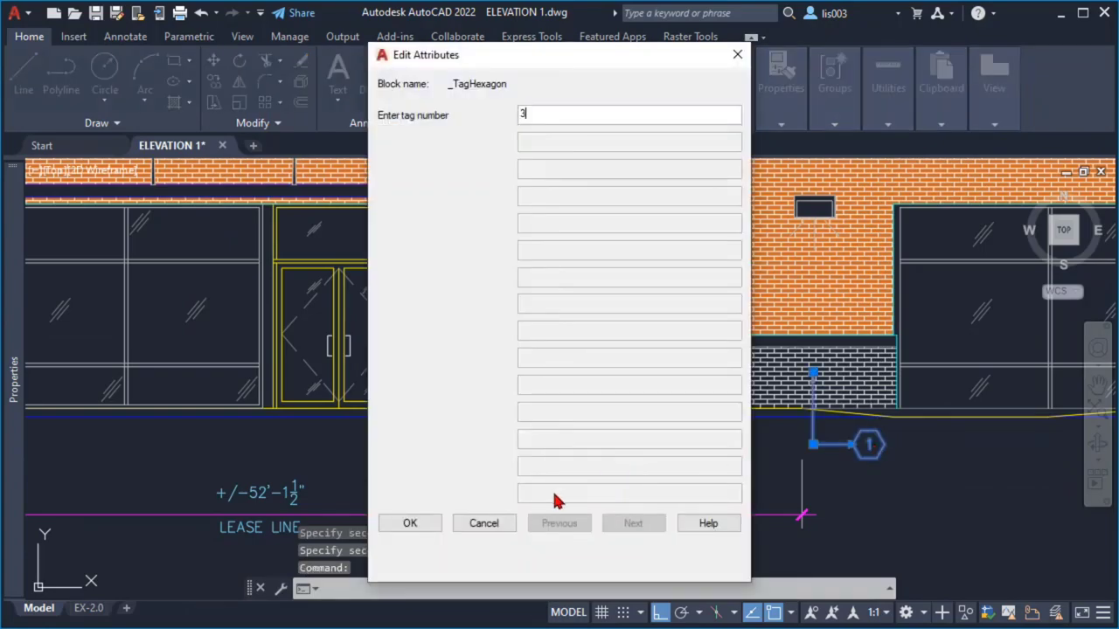
left_click(434, 526)
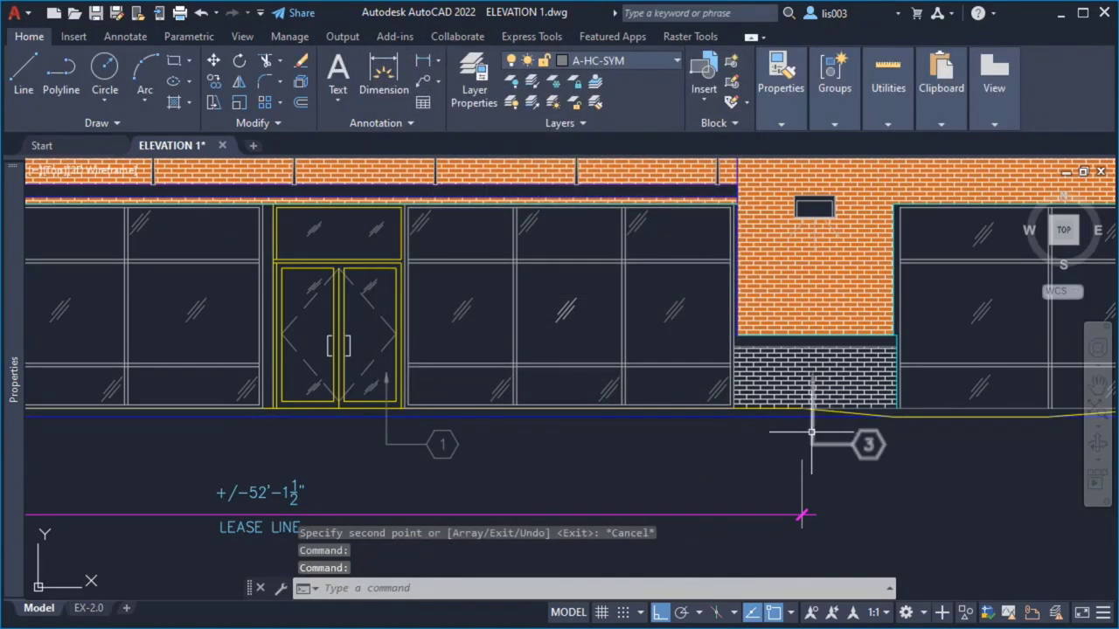
left_click(813, 373)
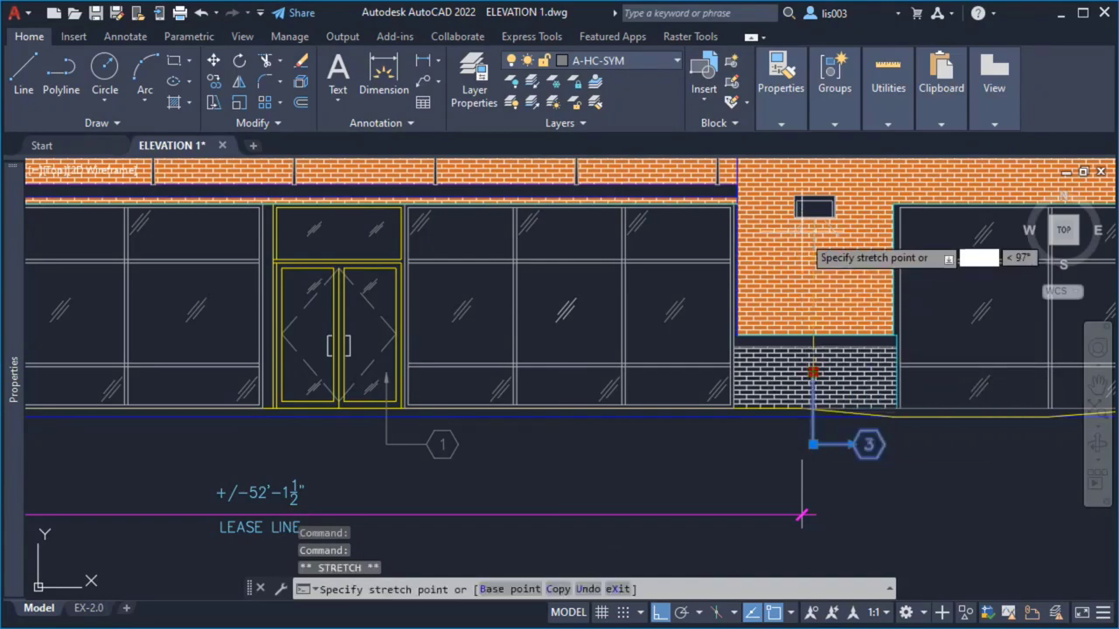
scroll(806, 187, "up", 5)
scroll(774, 388, "down", 5)
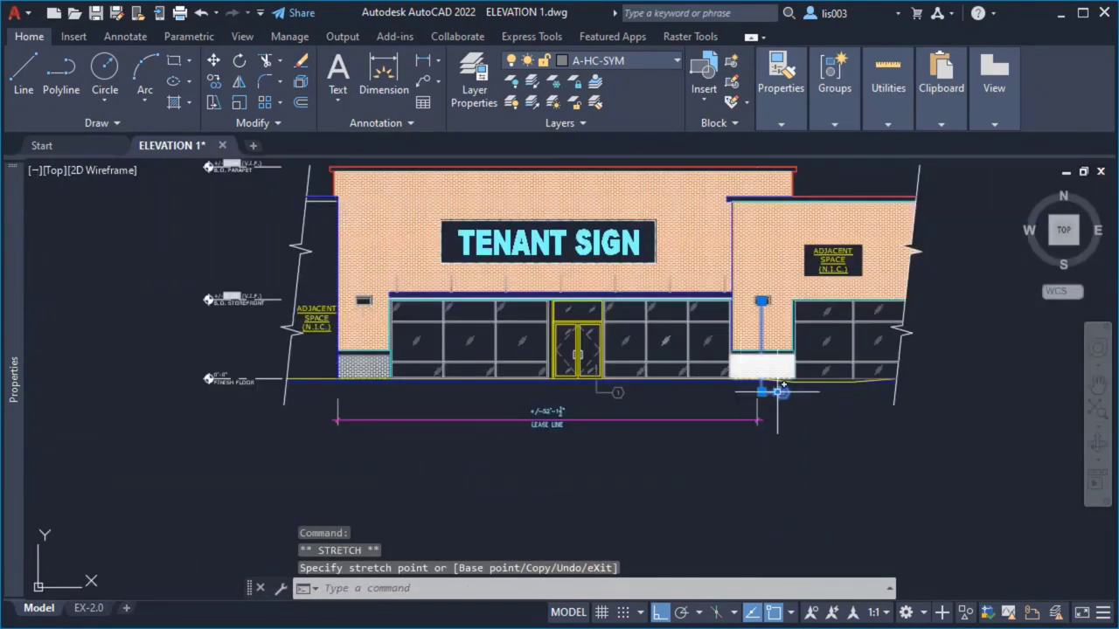
key("Escape")
scroll(787, 262, "down", 3)
Step: Copy the callout-1 multileader further right below the storefront glazing
scroll(837, 231, "up", 6)
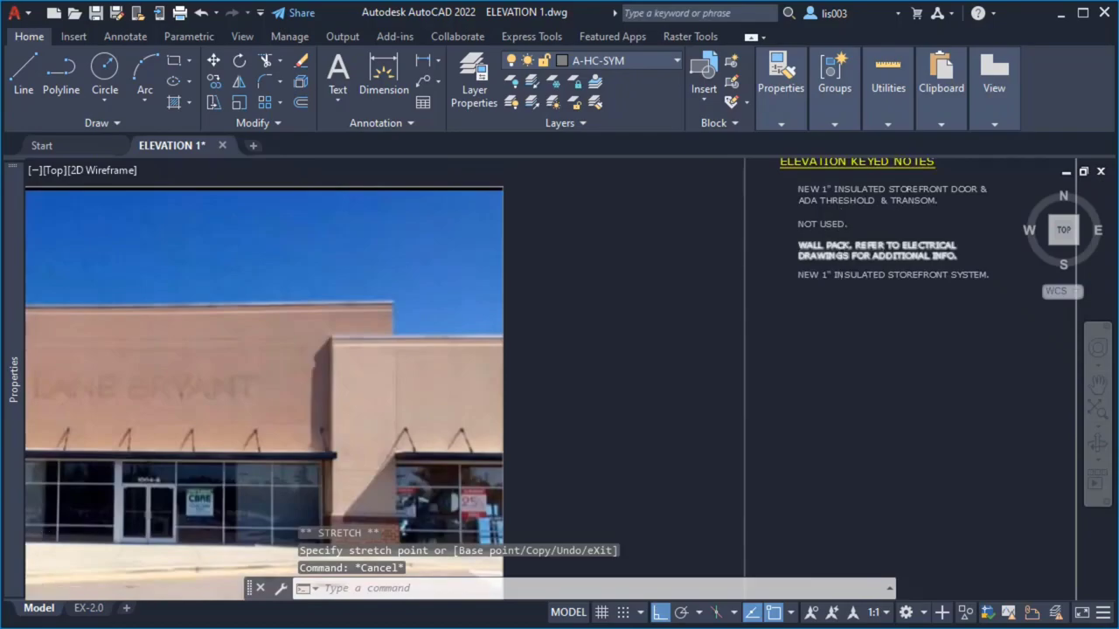
scroll(827, 288, "up", 3)
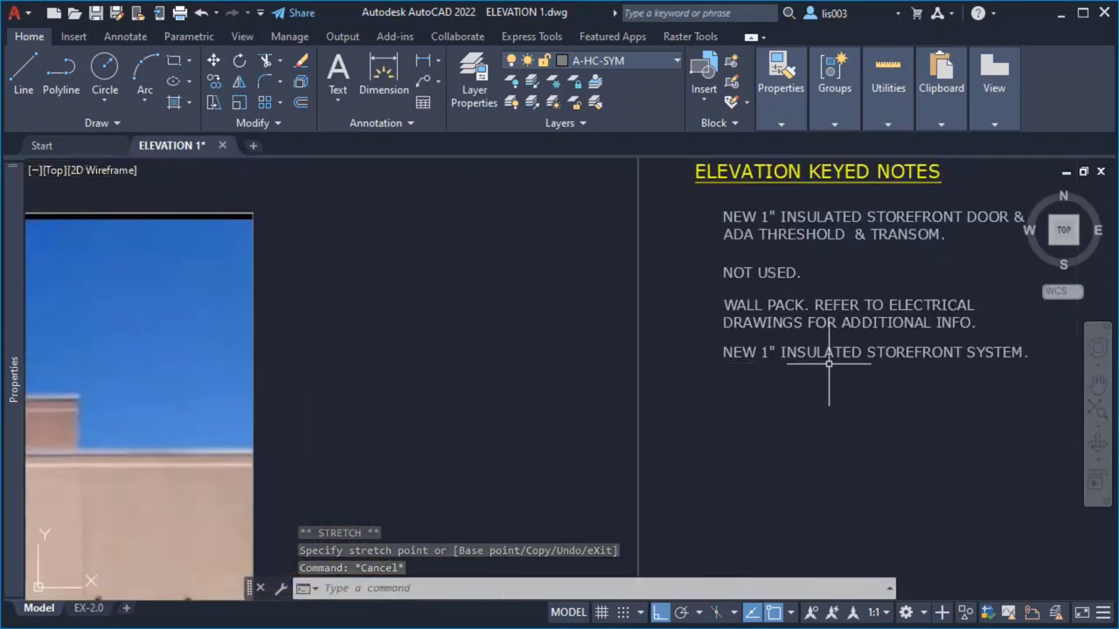
scroll(932, 275, "down", 6)
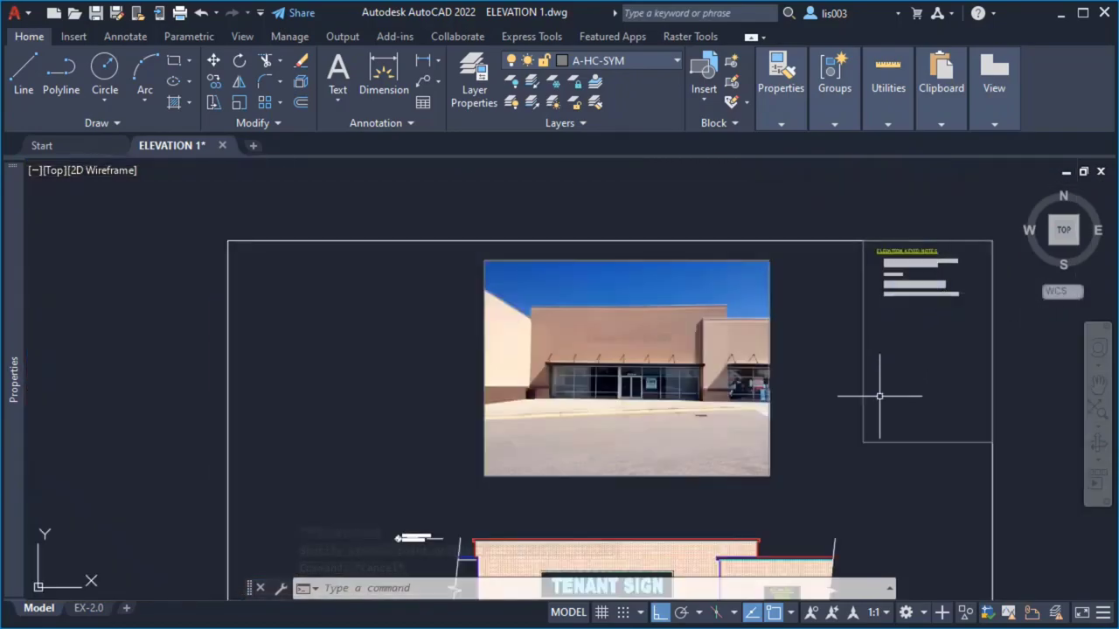
scroll(940, 317, "up", 3)
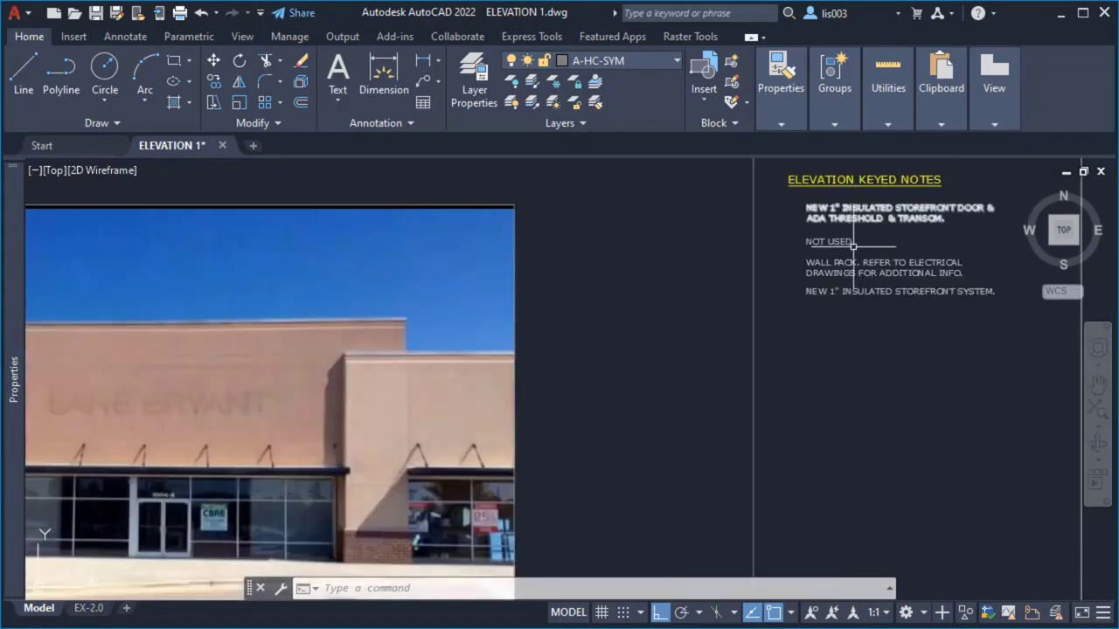
middle_click_drag(826, 332, 840, 330)
scroll(841, 329, "down", 3)
scroll(668, 523, "up", 4)
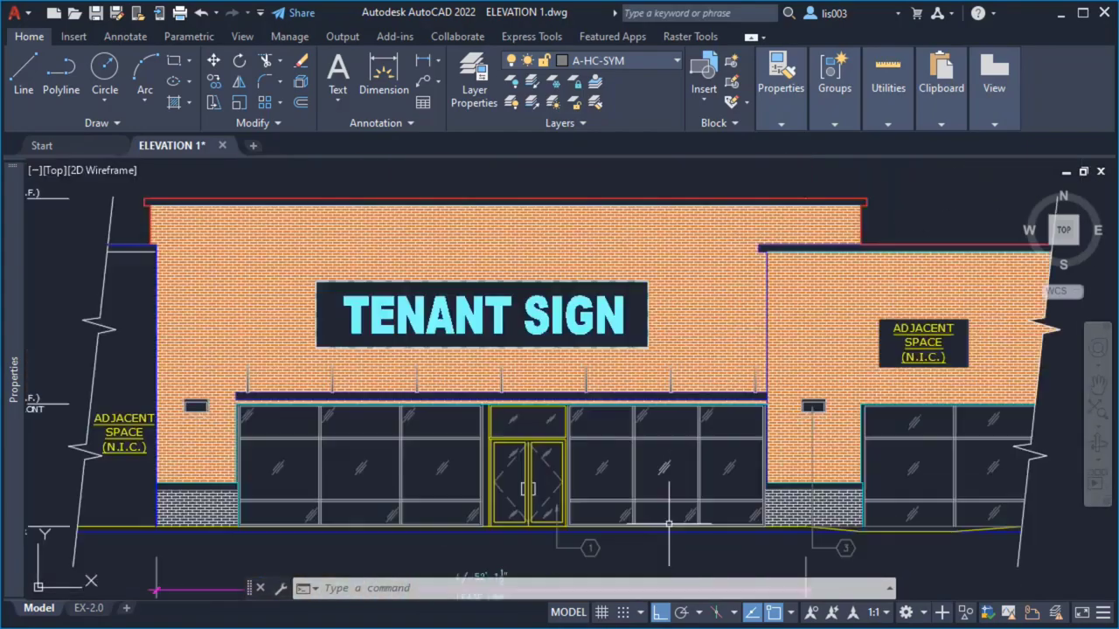
left_click(549, 514)
left_click(654, 559)
type("co")
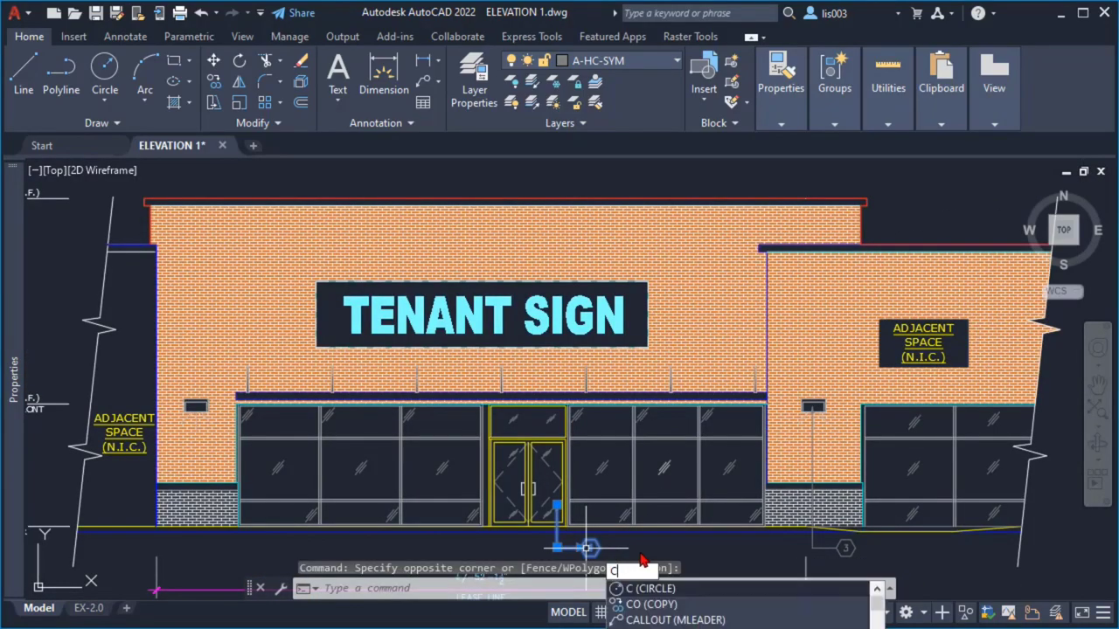
key("Return")
left_click(590, 549)
left_click(710, 547)
key("Escape")
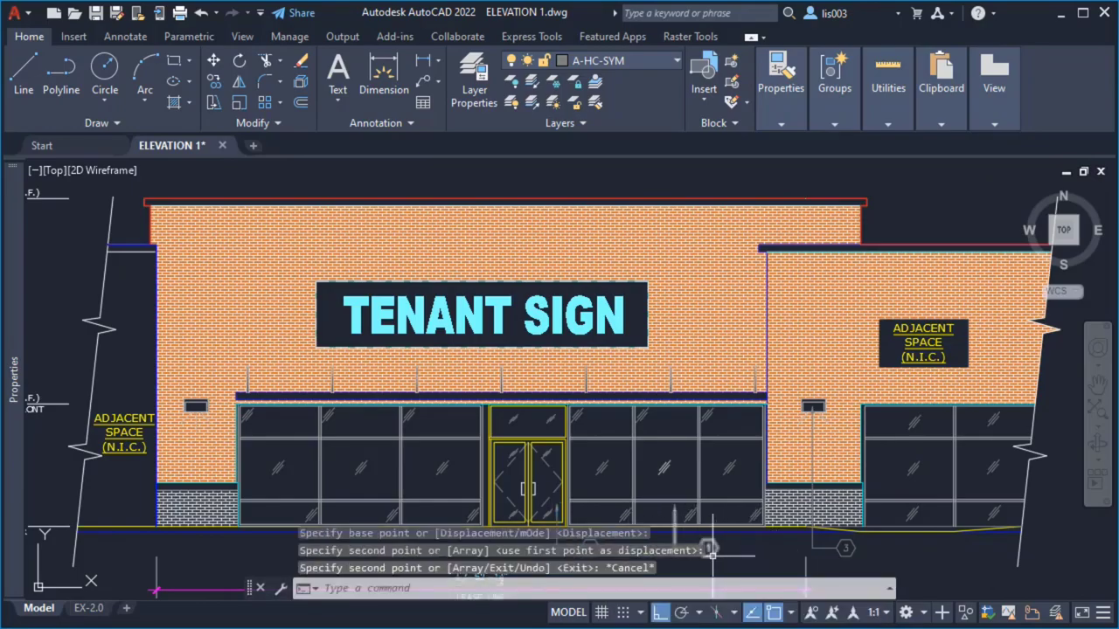
Step: Change the copied tag's number to 4 in Edit Attributes
scroll(711, 531, "up", 4)
double_click(700, 525)
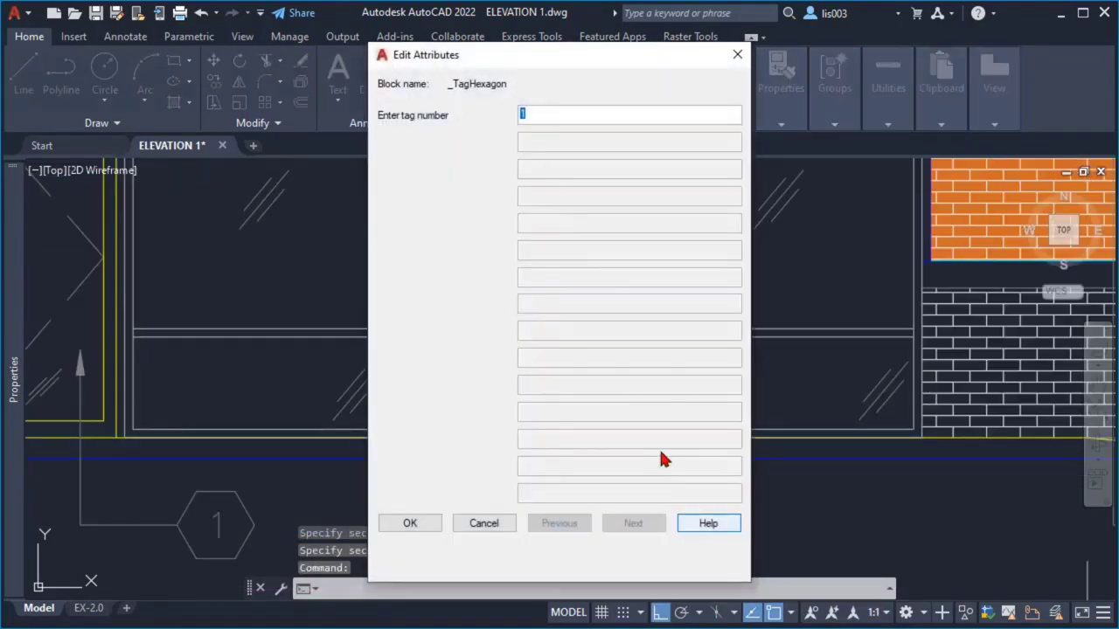
type("4")
left_click(424, 524)
scroll(712, 479, "down", 6)
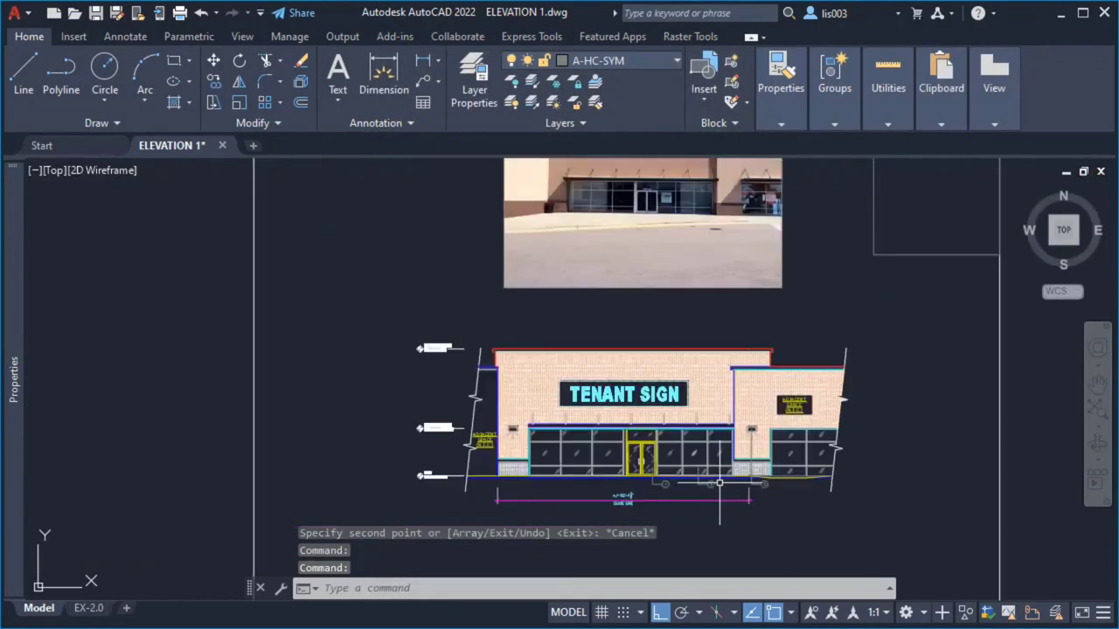
Step: Paste a copy of the tag 3 multileader beside the first Elevation Keyed Notes line
mouse_move(886, 325)
middle_mouse_down()
mouse_move(791, 441)
mouse_move(806, 340)
mouse_move(798, 454)
middle_mouse_up()
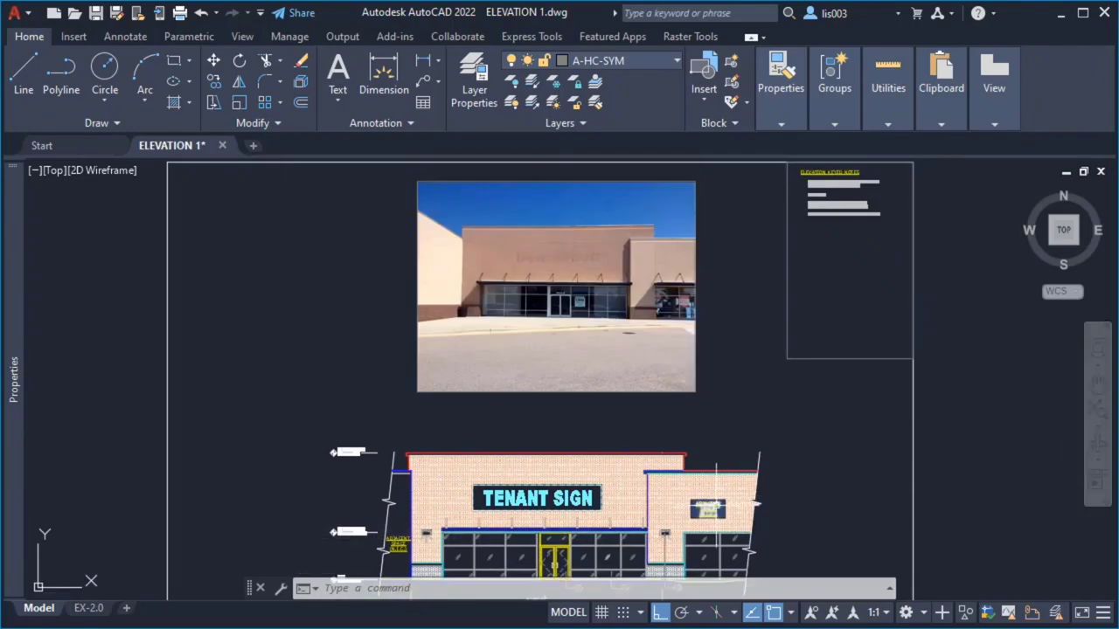
middle_click_drag(701, 492, 695, 361)
scroll(684, 485, "up", 5)
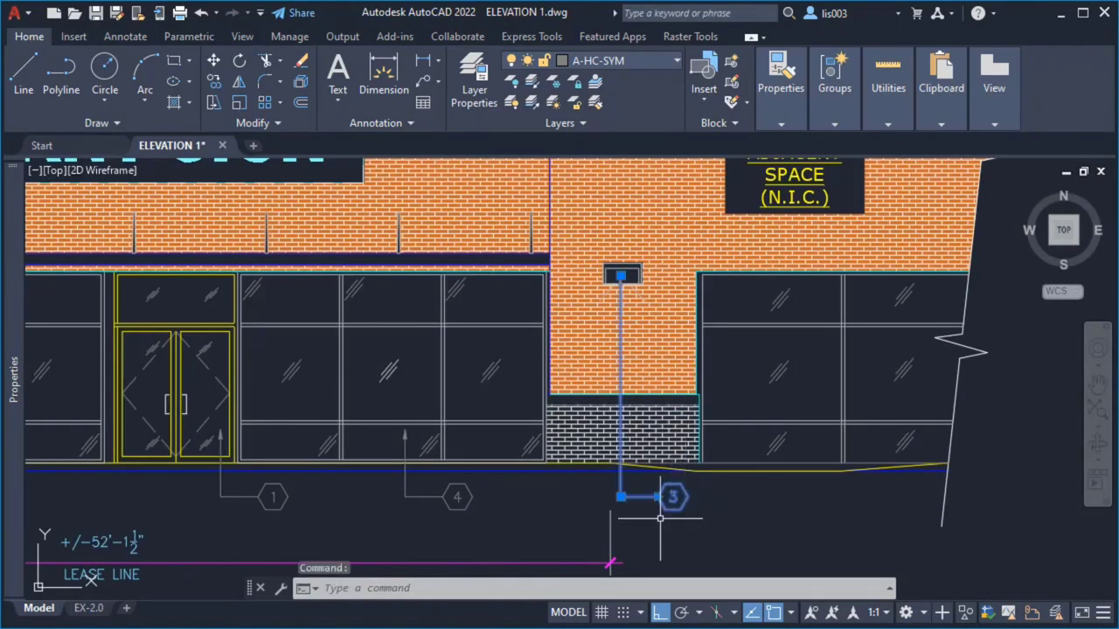
scroll(660, 518, "down", 7)
key("ctrl+c")
key("ctrl+v")
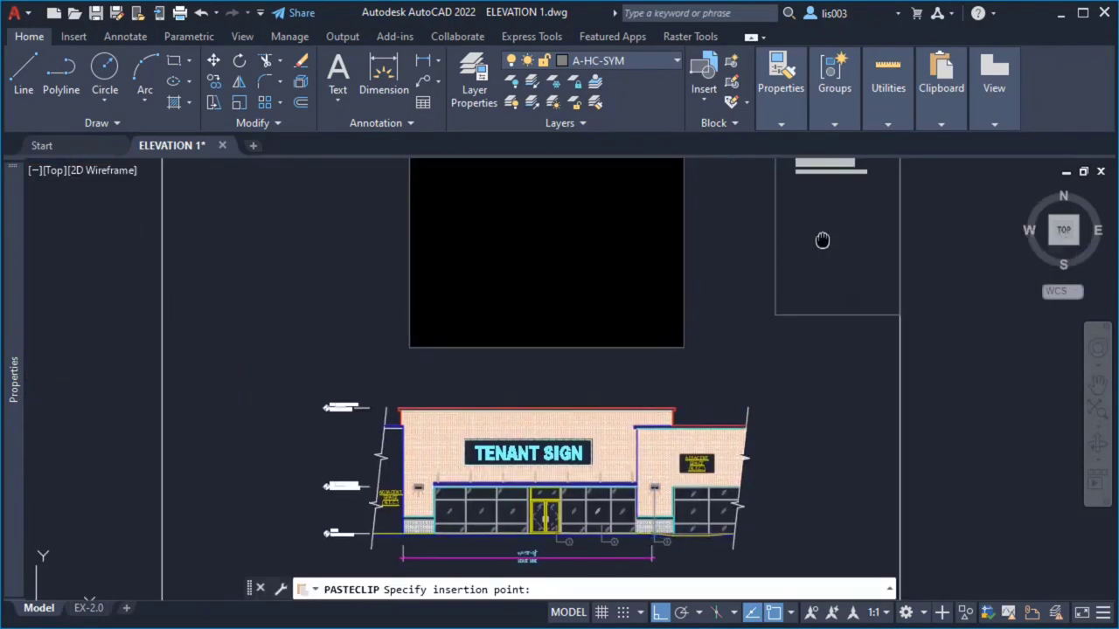
scroll(822, 349, "up", 6)
scroll(724, 349, "up", 4)
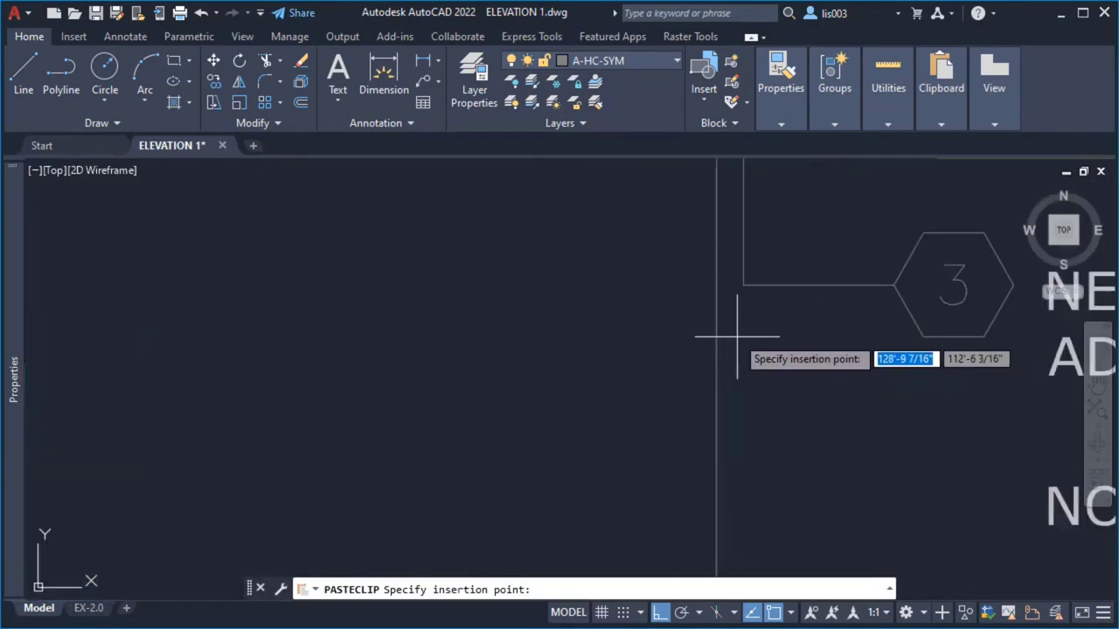
left_click(742, 378)
scroll(786, 389, "down", 5)
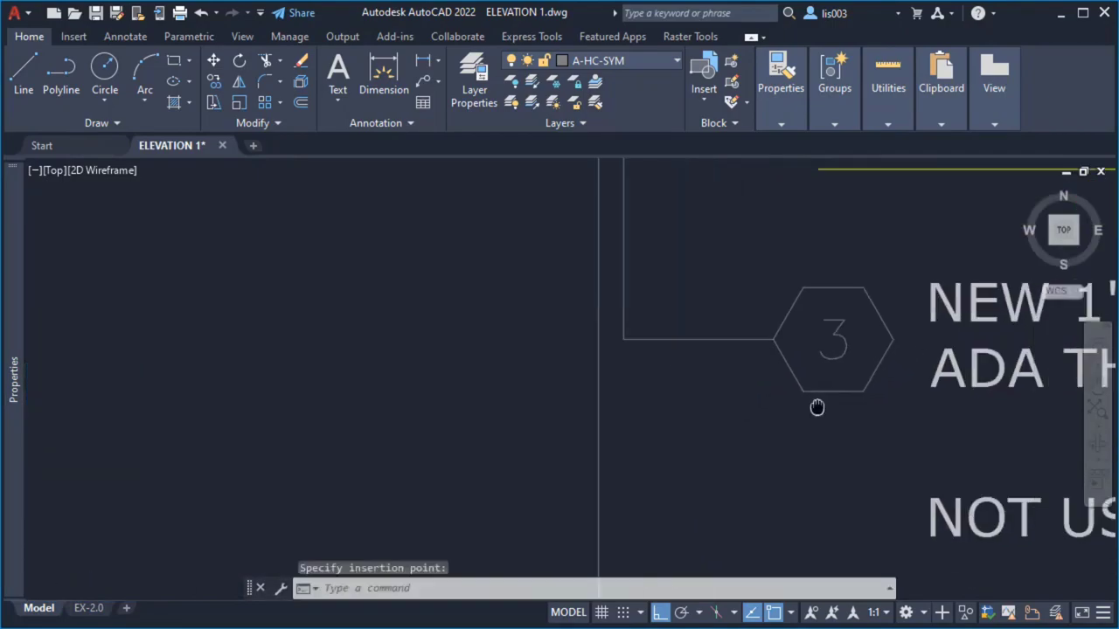
left_click(661, 414)
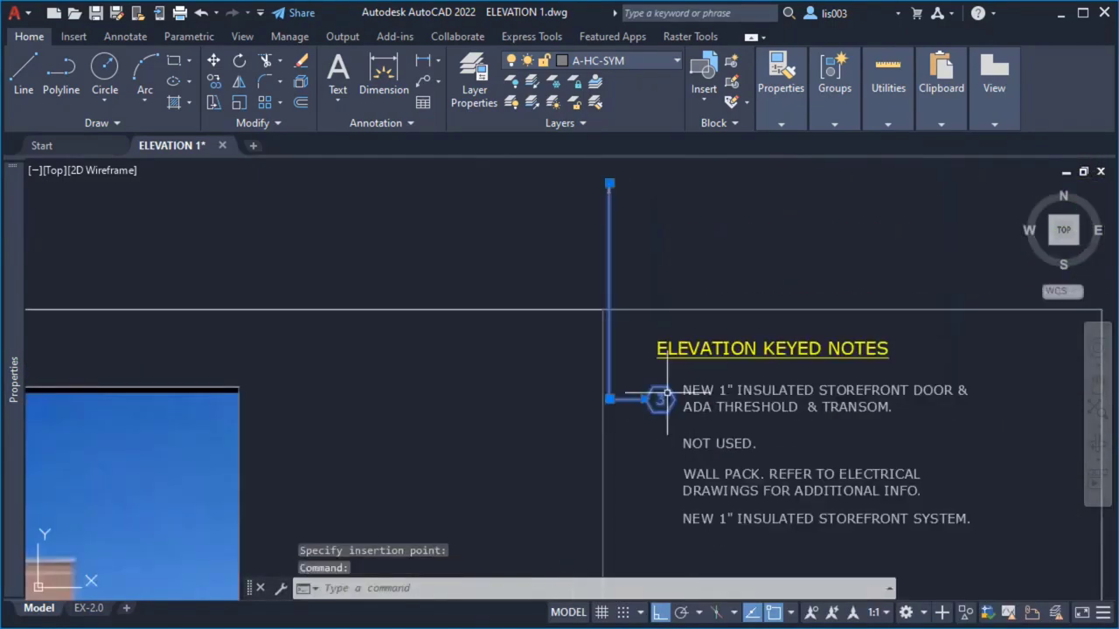
middle_click_drag(667, 398, 572, 231)
Step: Remove the leader from the pasted tag 3, leaving only its hexagon
right_click(557, 244)
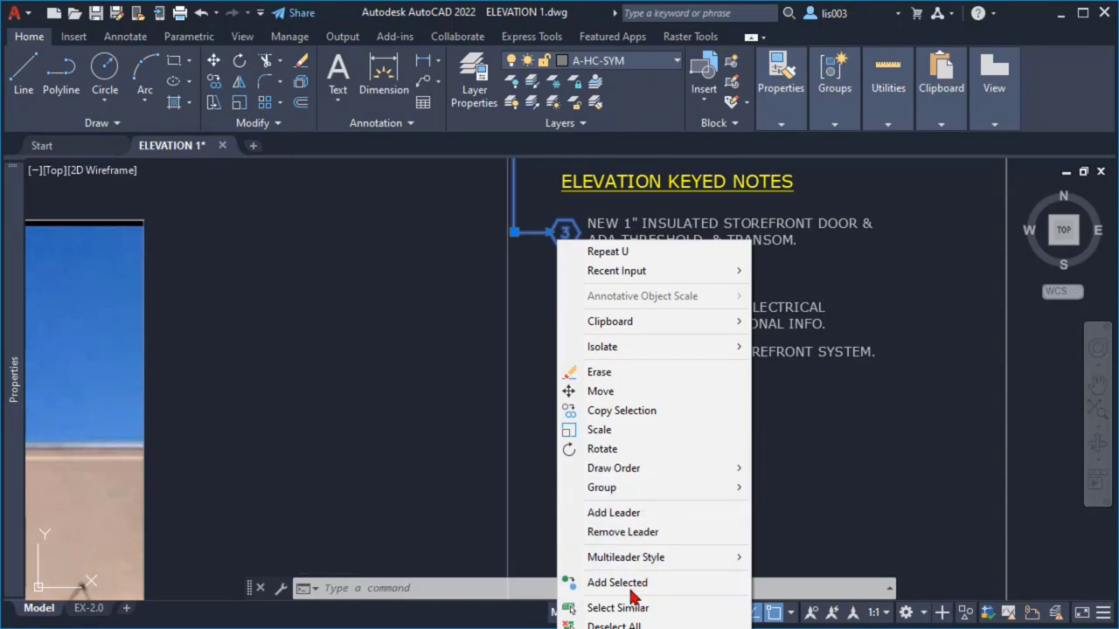
left_click(652, 540)
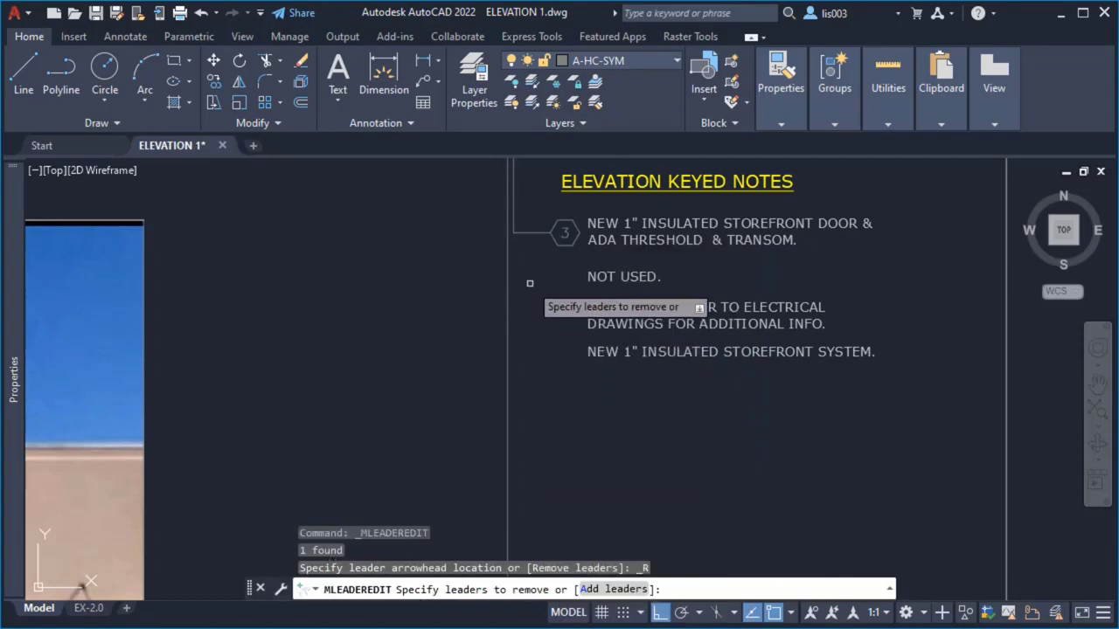
left_click(523, 231)
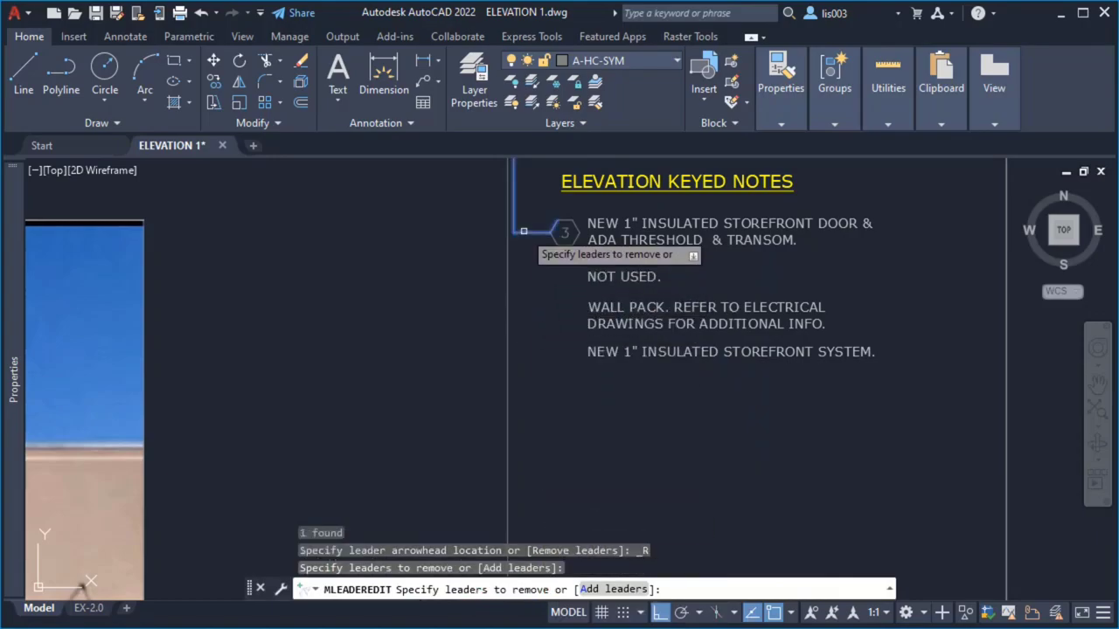
key("Return")
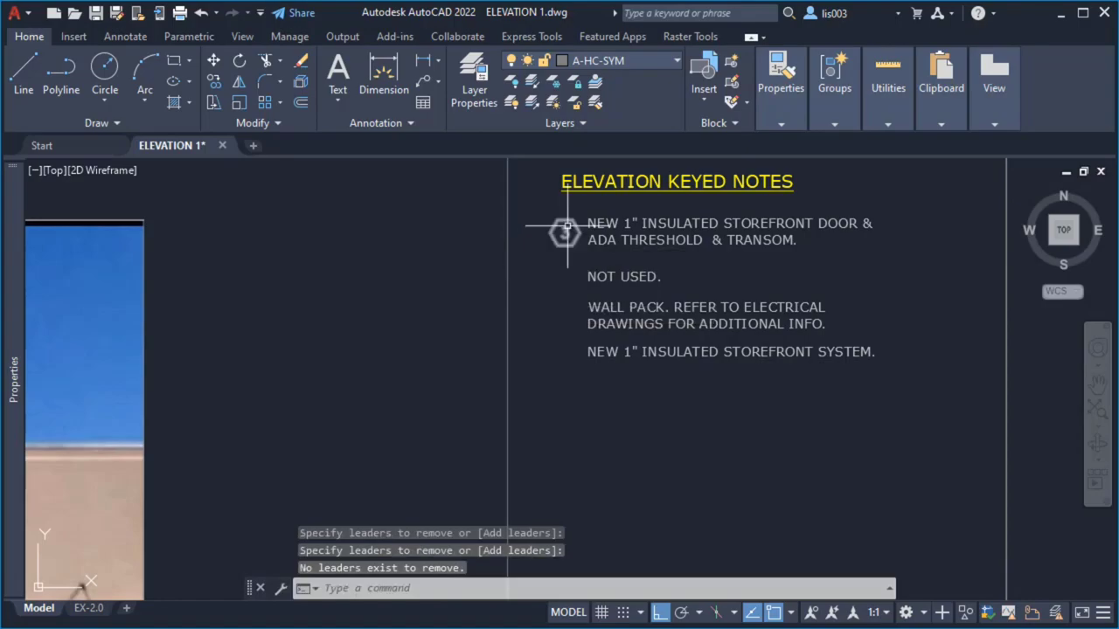
Step: Copy the tag 3 hexagon beside the NOT USED, WALL PACK and storefront system notes
middle_click_drag(567, 226, 610, 276)
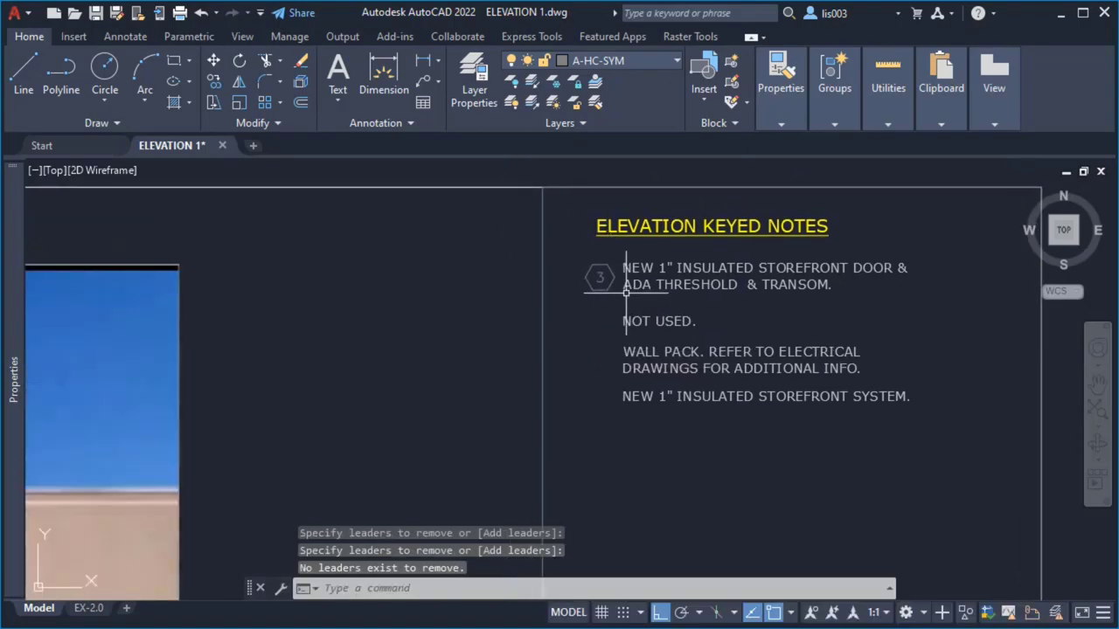
scroll(626, 293, "up", 2)
type("c")
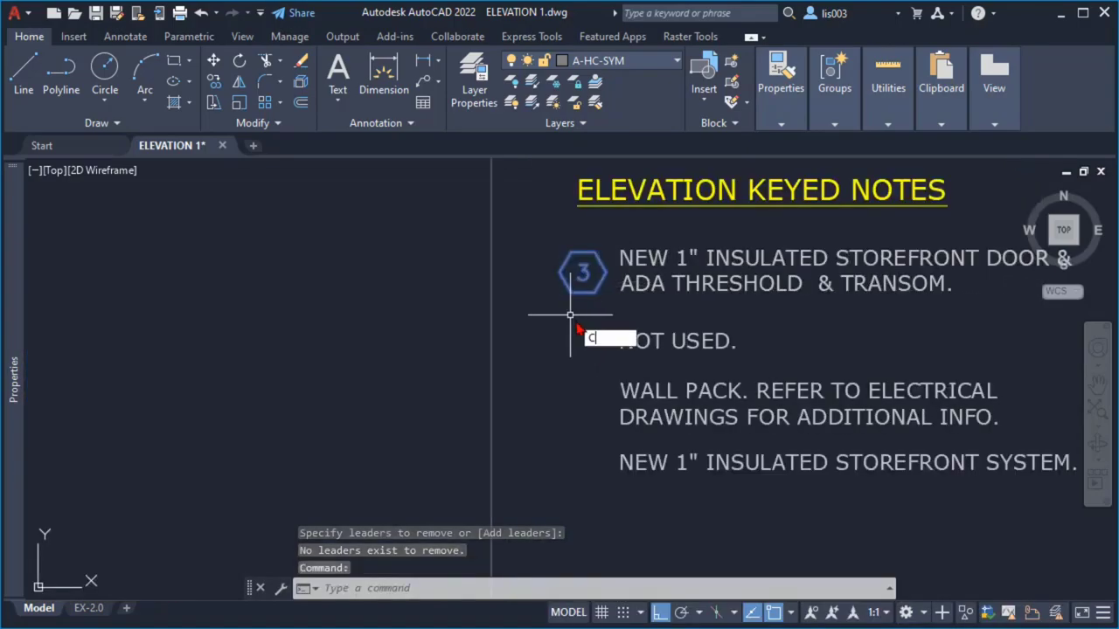
type("o")
key("Return")
left_click(570, 313)
left_click(568, 381)
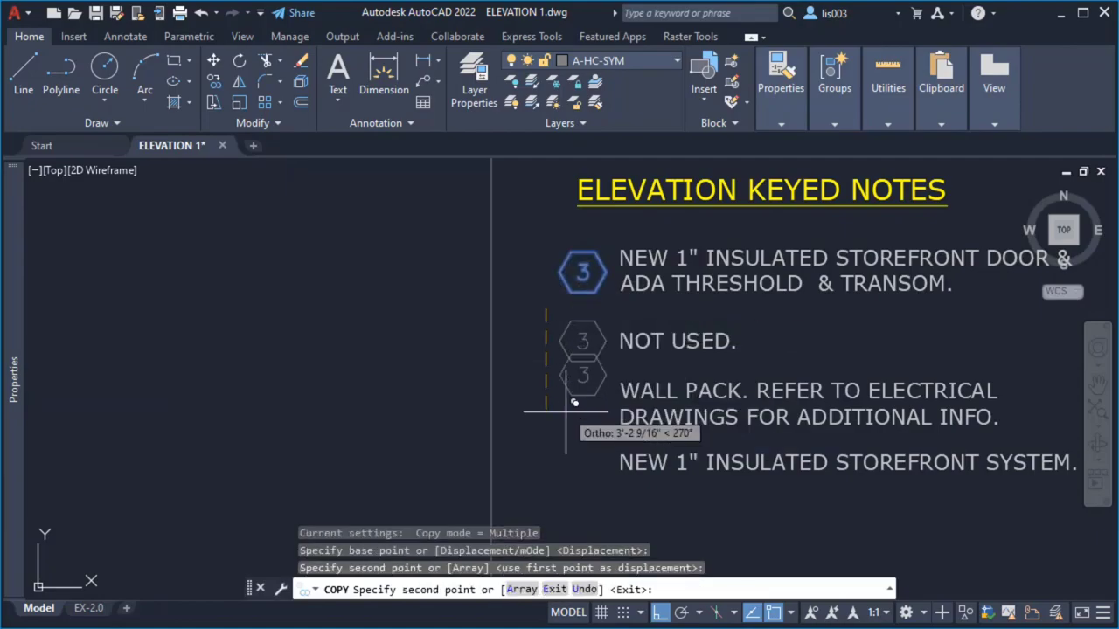
left_click(566, 434)
left_click(563, 503)
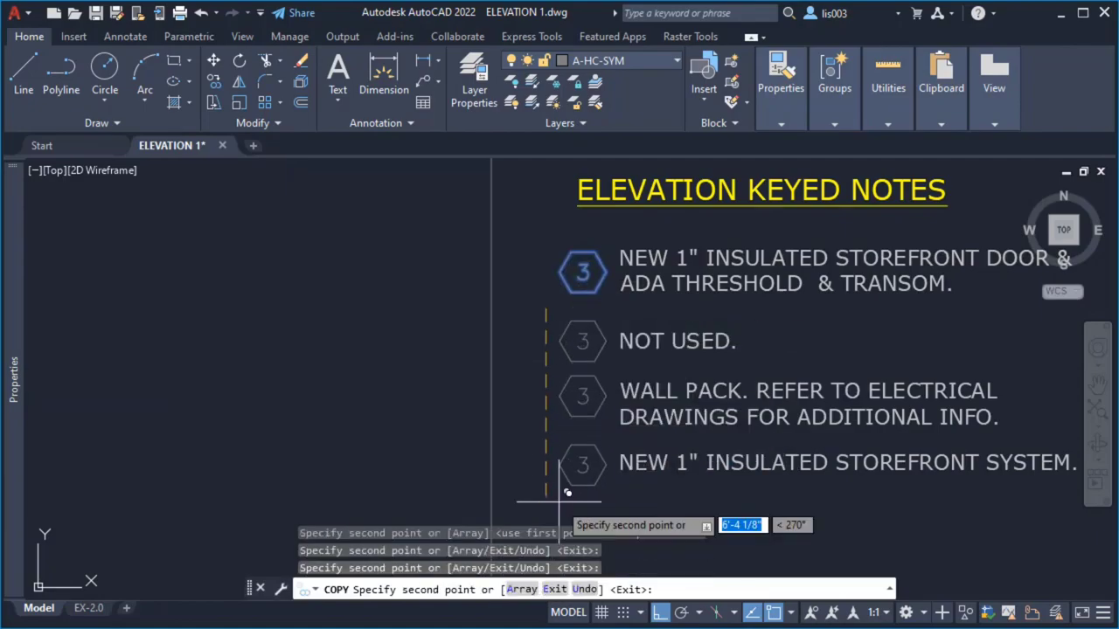
key("Escape")
Step: Renumber the NOT USED tag to 2 and the bottom tag to 4, keeping WALL PACK at 3
double_click(585, 342)
type("2")
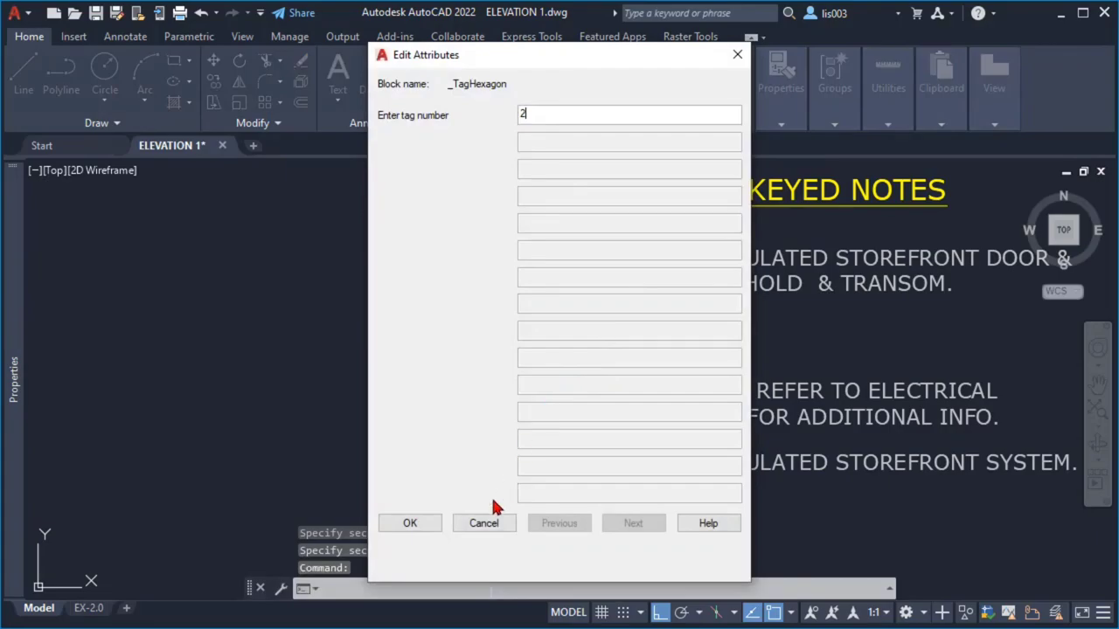
left_click(410, 523)
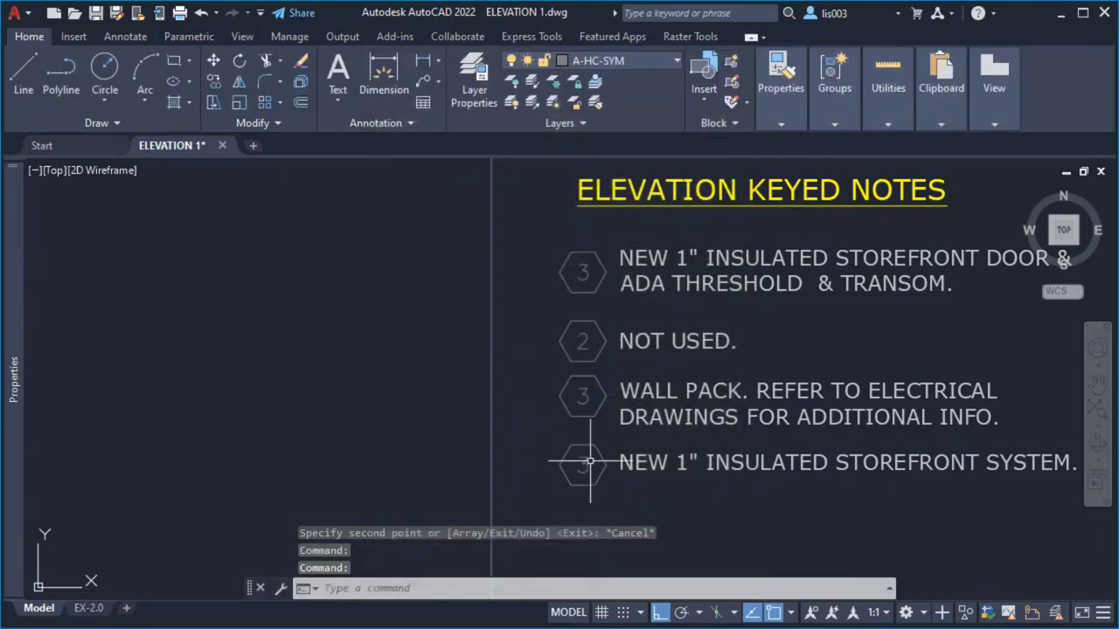
double_click(584, 399)
key("Escape")
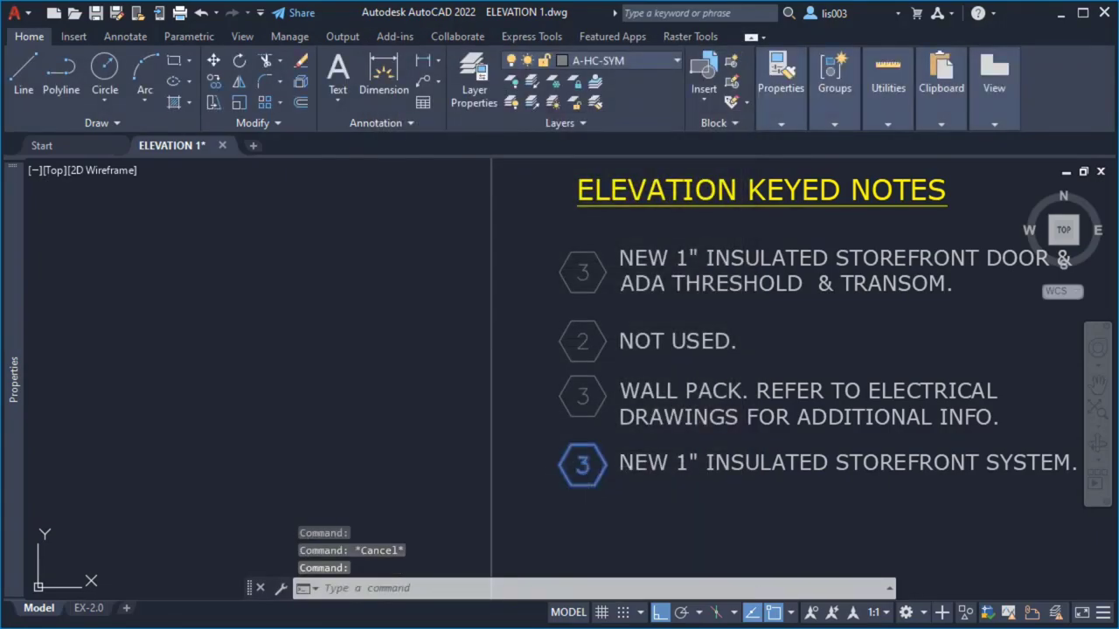
double_click(585, 472)
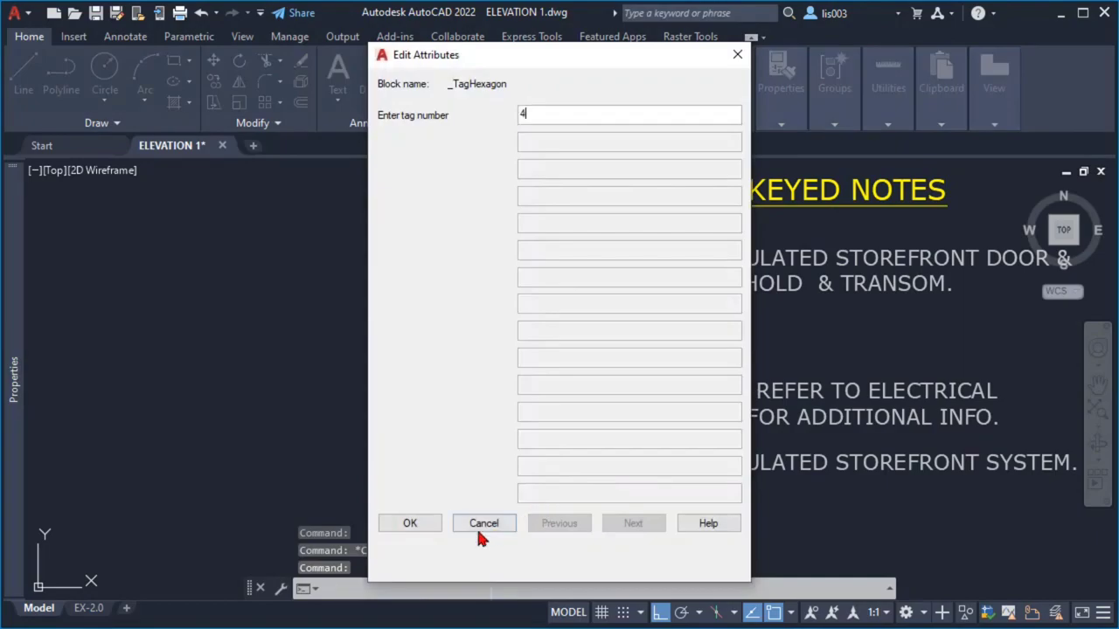
type("4")
left_click(426, 527)
scroll(763, 440, "down", 5)
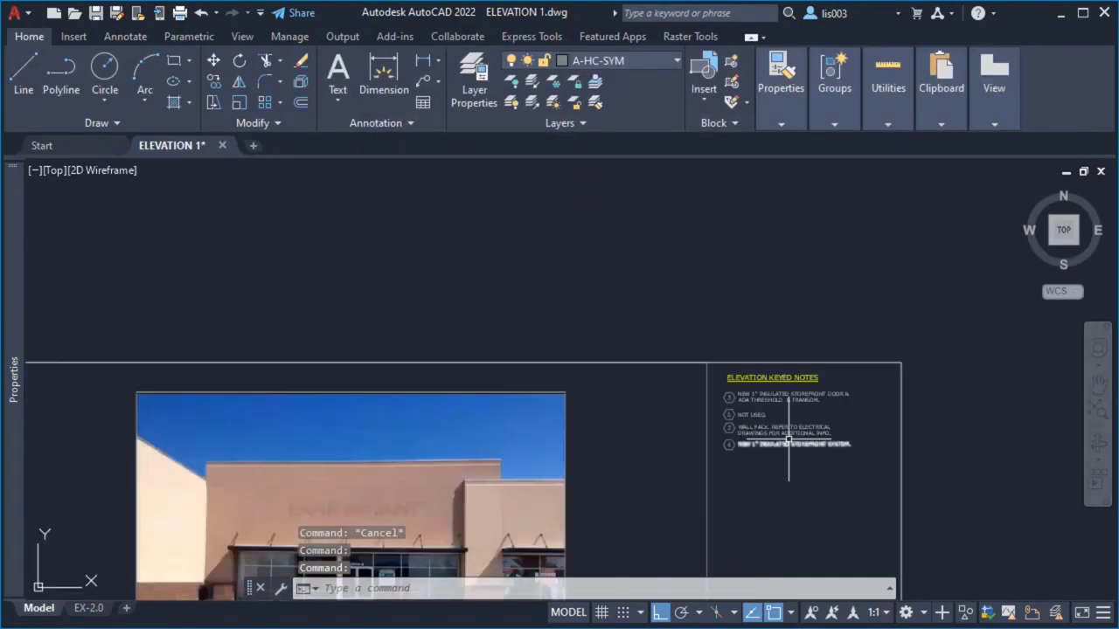
scroll(762, 369, "up", 1)
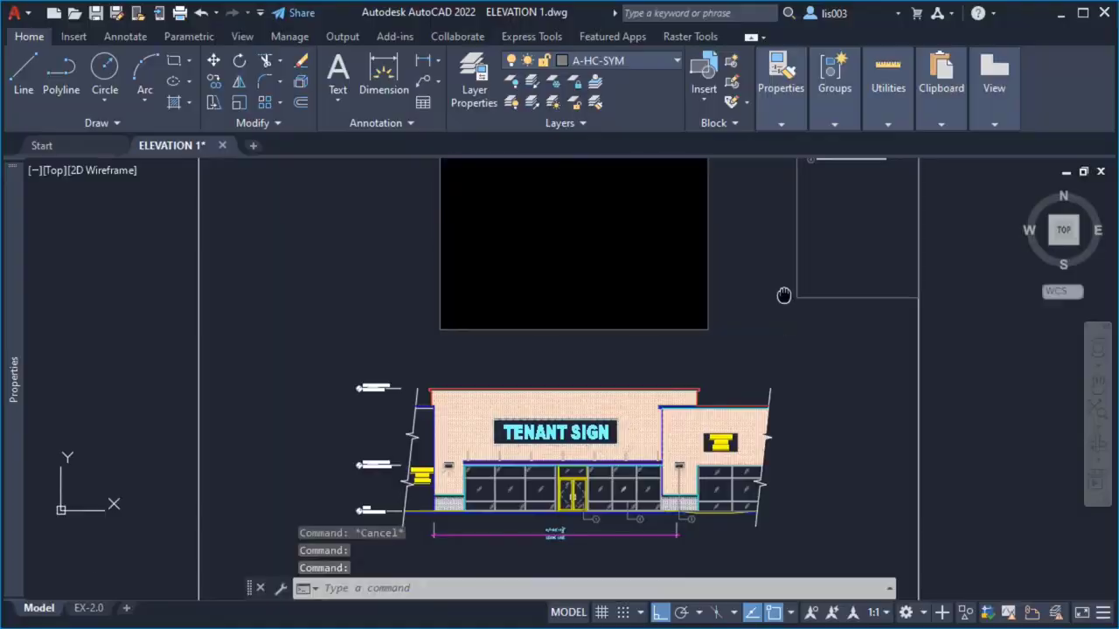